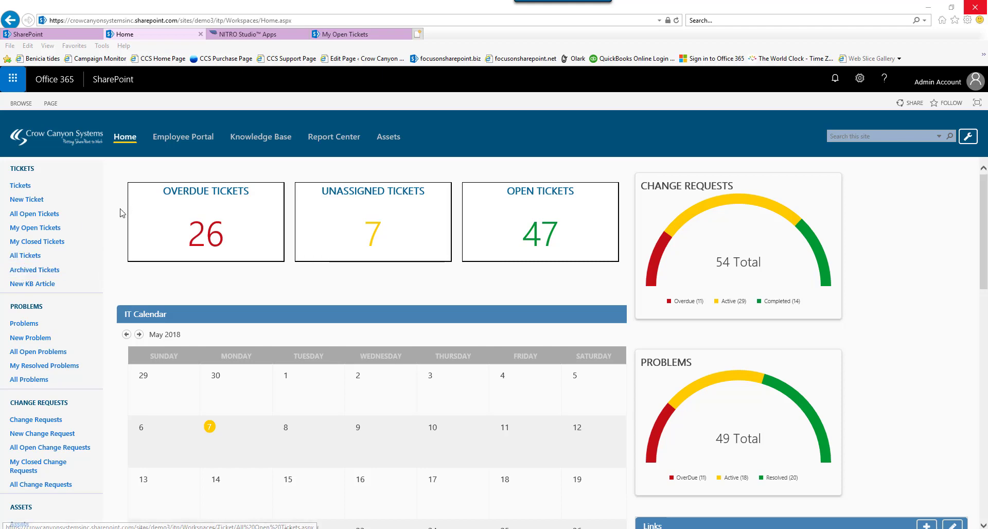
- Go to the NITRO Studio apps page and open the List Rollup app for the IT Premium site
{"action": "left_click", "coordinate": [273, 37]}
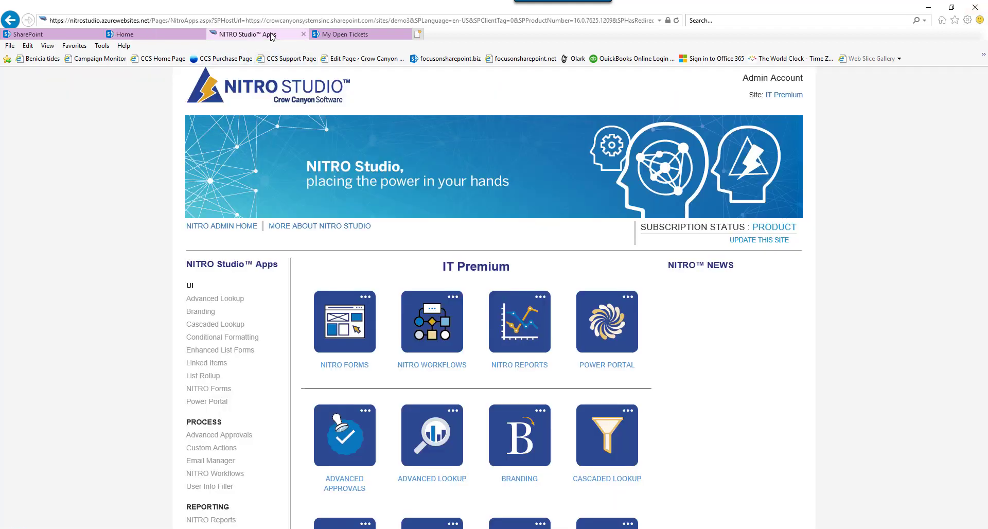
{"action": "scroll", "coordinate": [982, 113], "scroll_direction": "down", "scroll_amount": 1}
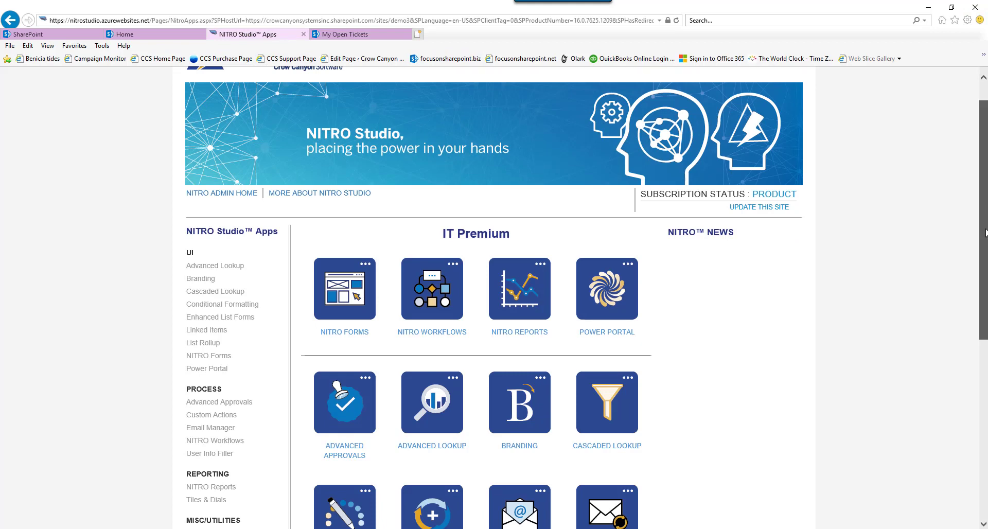
{"action": "left_click_drag", "start_coordinate": [980, 212], "coordinate": [980, 332]}
{"action": "left_click", "coordinate": [525, 410]}
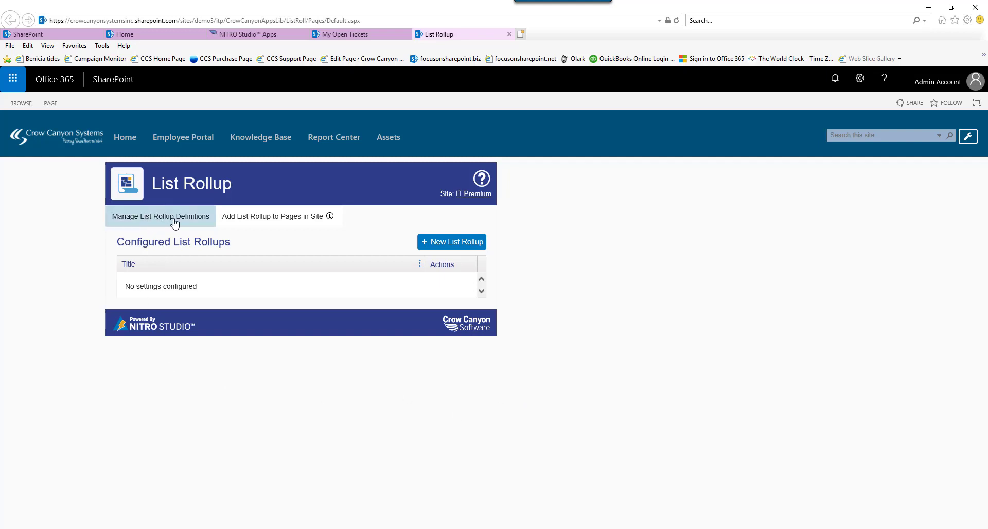
- Start a new list rollup definition titled "Ticket Rollup"
{"action": "mouse_move", "coordinate": [259, 219]}
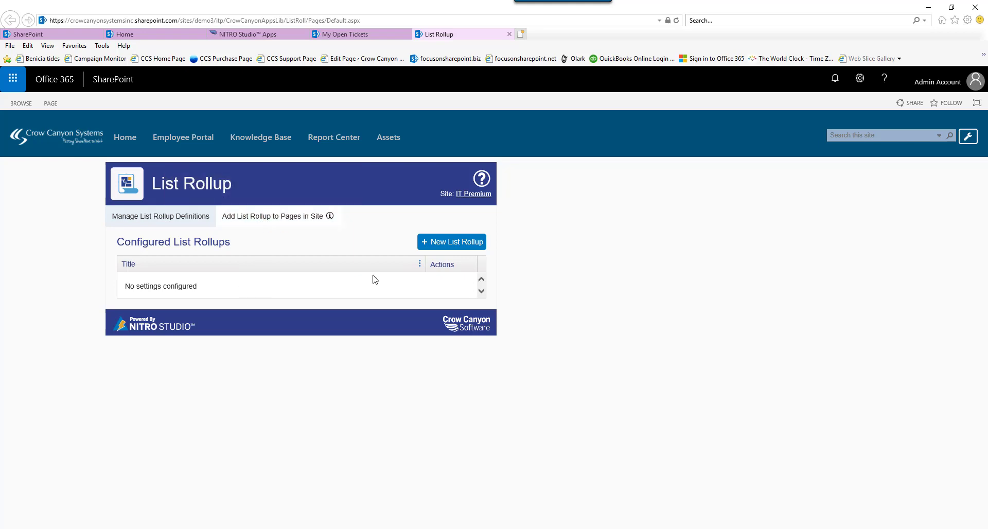
{"action": "left_click", "coordinate": [448, 251]}
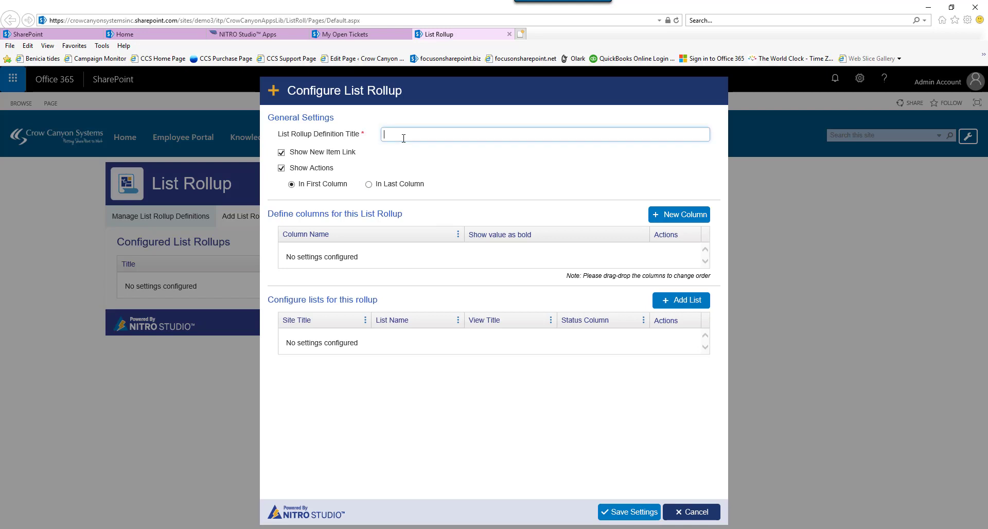
{"action": "type", "text": "Tiuc"}
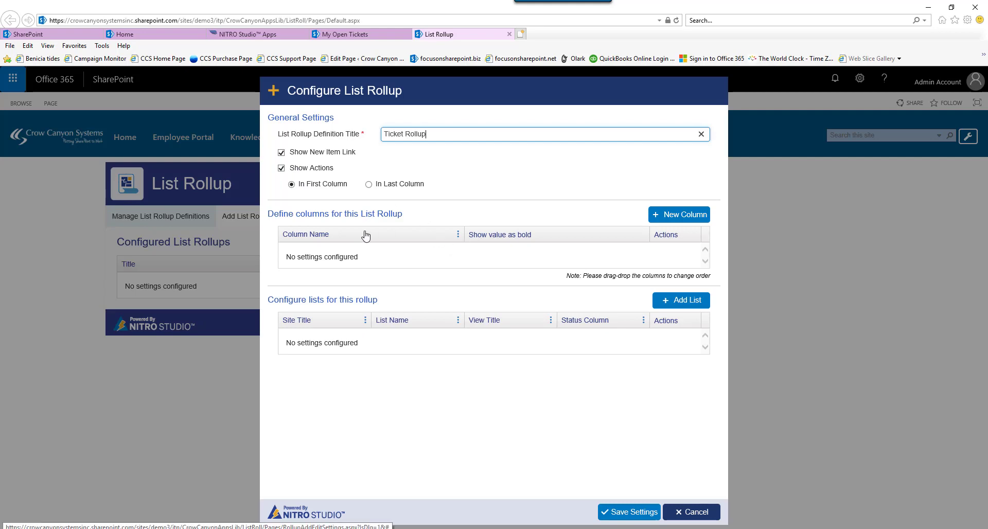
- Add a rollup column named Title with its values shown in bold
{"action": "left_click", "coordinate": [665, 217]}
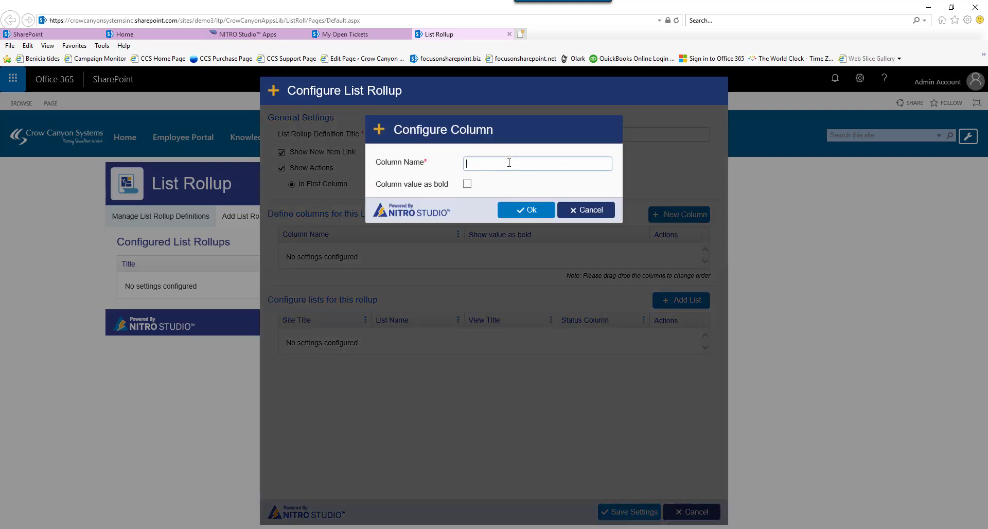
{"action": "left_click", "coordinate": [508, 162]}
{"action": "left_click", "coordinate": [468, 185]}
{"action": "left_click", "coordinate": [523, 209]}
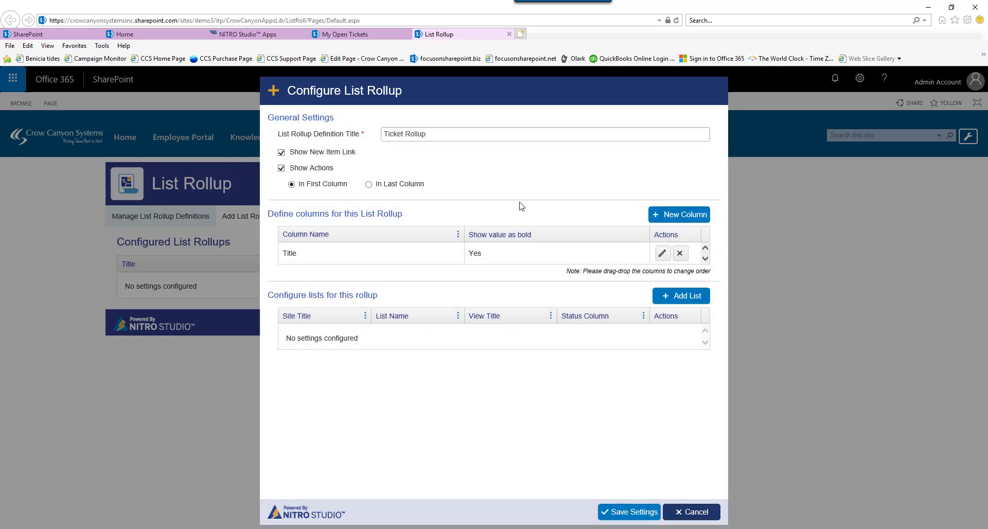
- Add a non-bold rollup column named Requester
{"action": "left_click", "coordinate": [664, 217]}
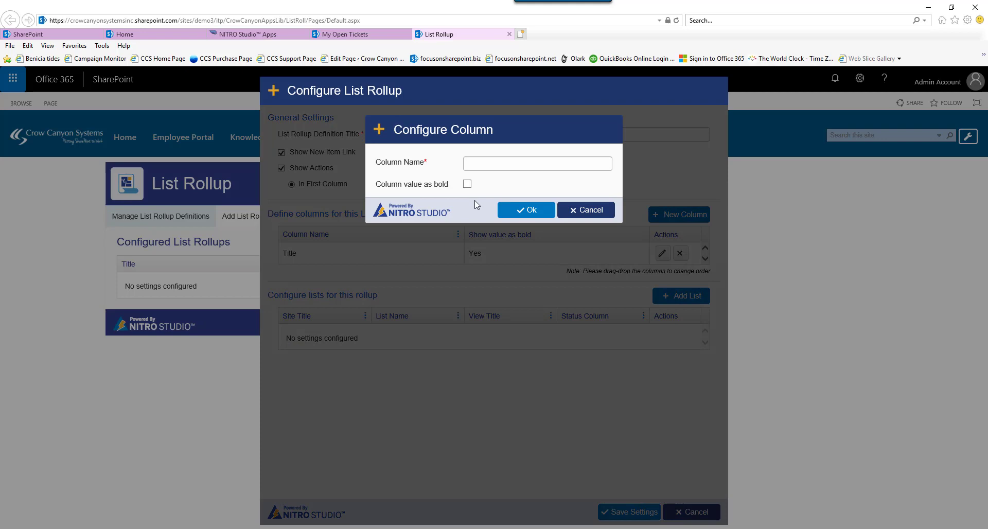
{"action": "left_click", "coordinate": [488, 165]}
{"action": "type", "text": "Requester"}
{"action": "left_click", "coordinate": [523, 211]}
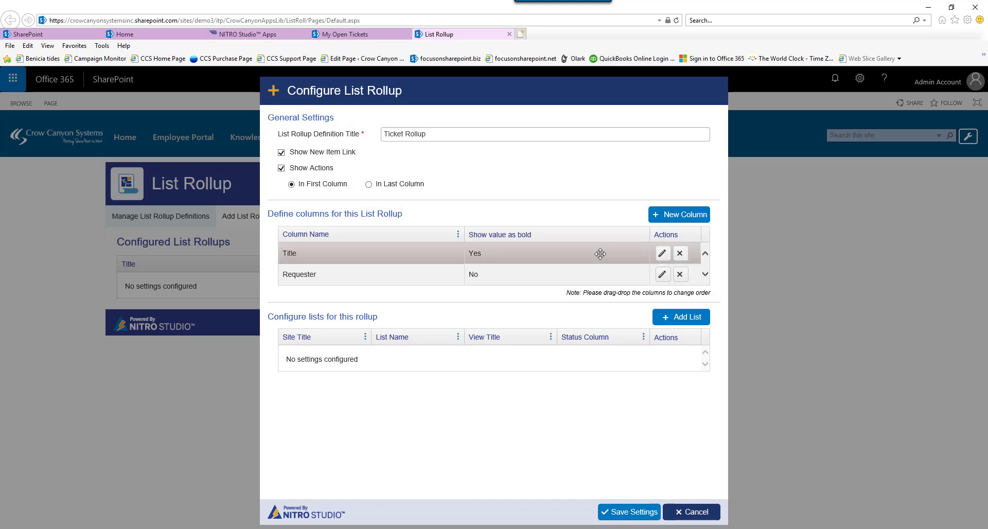
- Add two more non-bold rollup columns named Category and Created
{"action": "left_click", "coordinate": [670, 214]}
{"action": "left_click", "coordinate": [474, 164]}
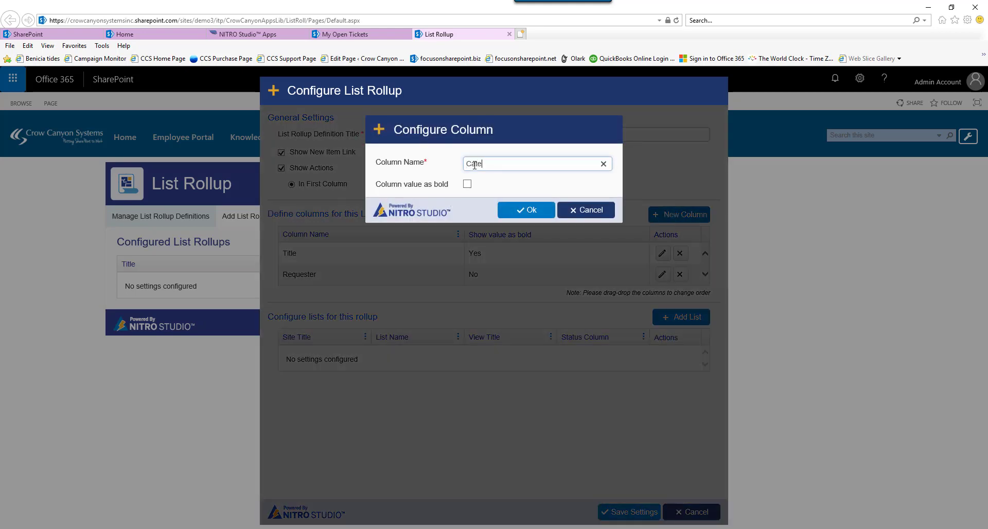
{"action": "left_click", "coordinate": [529, 211]}
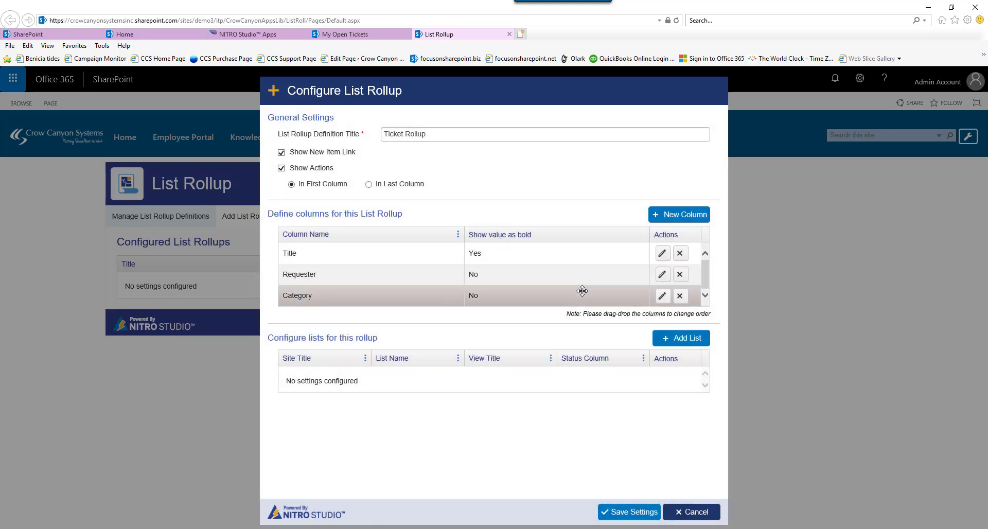
{"action": "left_click", "coordinate": [664, 215]}
{"action": "left_click", "coordinate": [475, 162]}
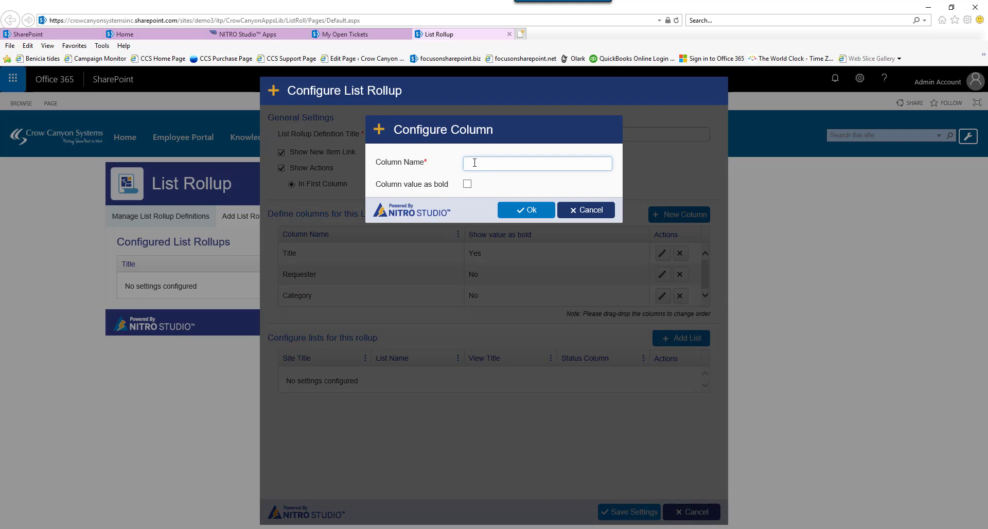
{"action": "left_click", "coordinate": [521, 211]}
- Add a non-bold Status column to the rollup and reorder the columns so Category comes before Requester
{"action": "left_click", "coordinate": [678, 215]}
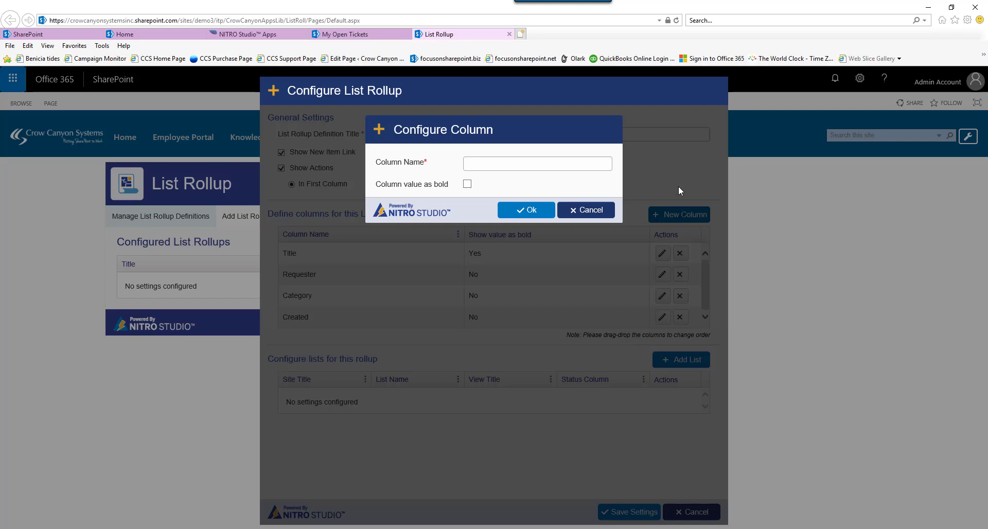
{"action": "left_click", "coordinate": [525, 169]}
{"action": "type", "text": "St"}
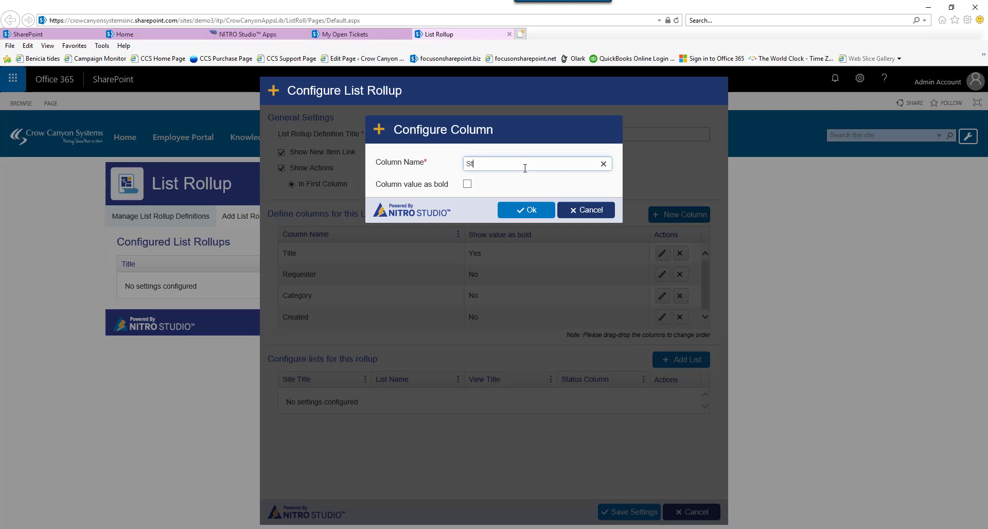
{"action": "type", "text": "atus"}
{"action": "left_click", "coordinate": [526, 211]}
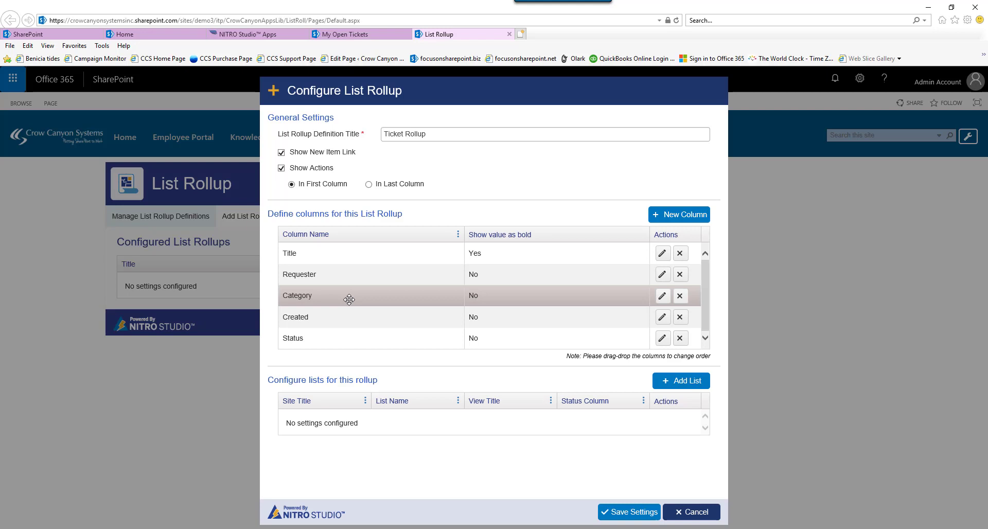
{"action": "left_click_drag", "start_coordinate": [345, 285], "coordinate": [343, 269]}
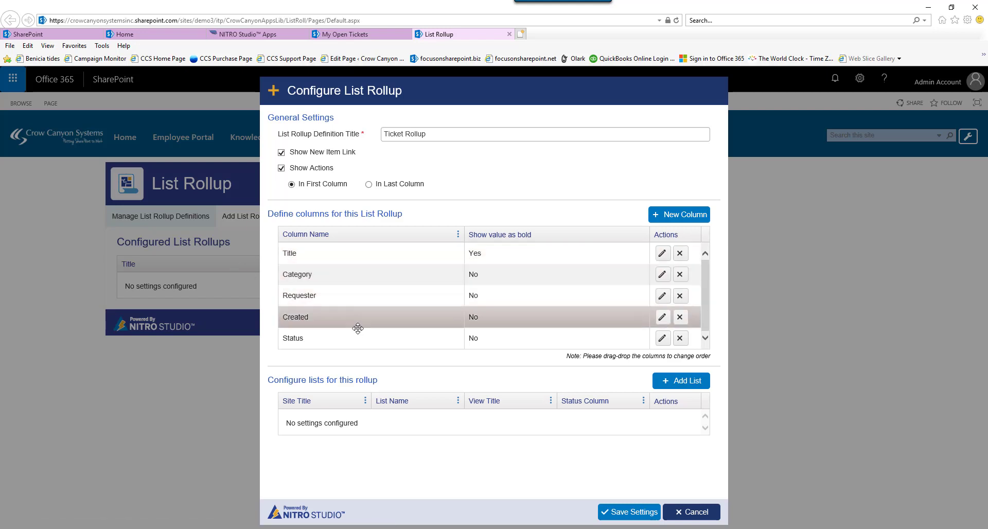
- Start adding a source list to the rollup, using site IT Premium (/sites/demo3/itp), list Tickets and view All Items
{"action": "left_click", "coordinate": [695, 380]}
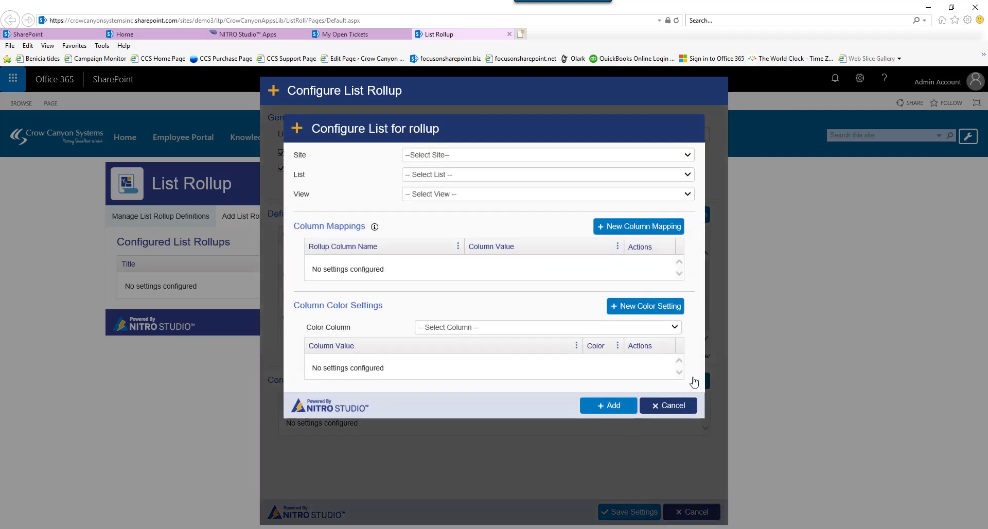
{"action": "left_click", "coordinate": [693, 164]}
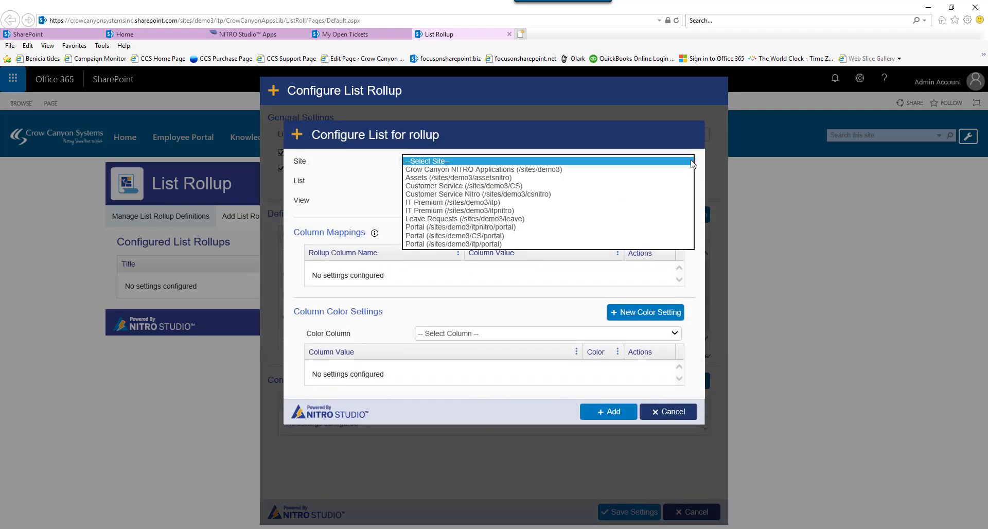
{"action": "left_click", "coordinate": [531, 203]}
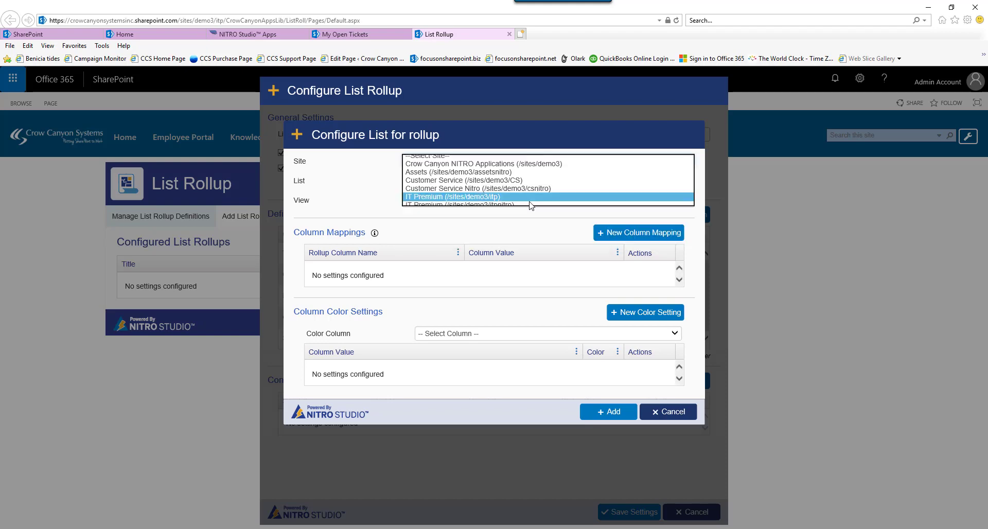
{"action": "left_click", "coordinate": [692, 182]}
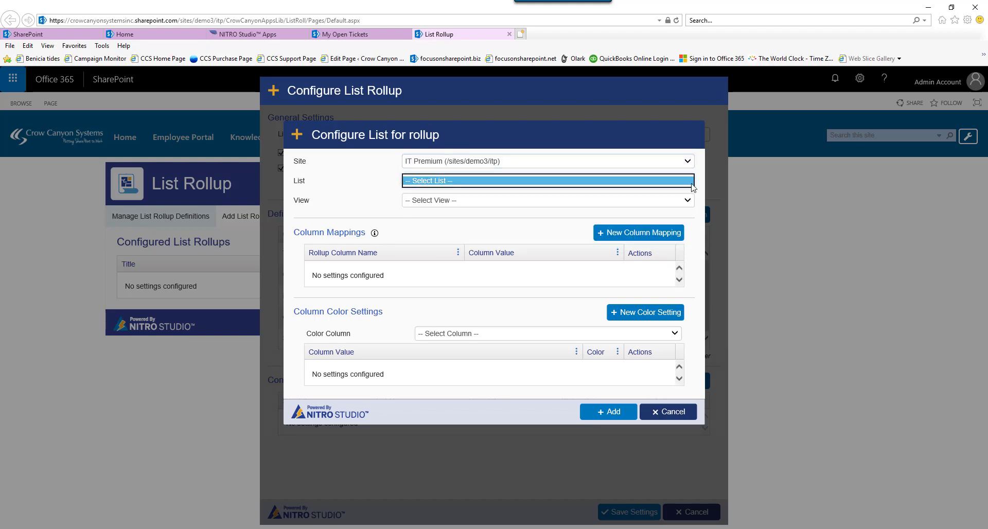
{"action": "left_click", "coordinate": [690, 183]}
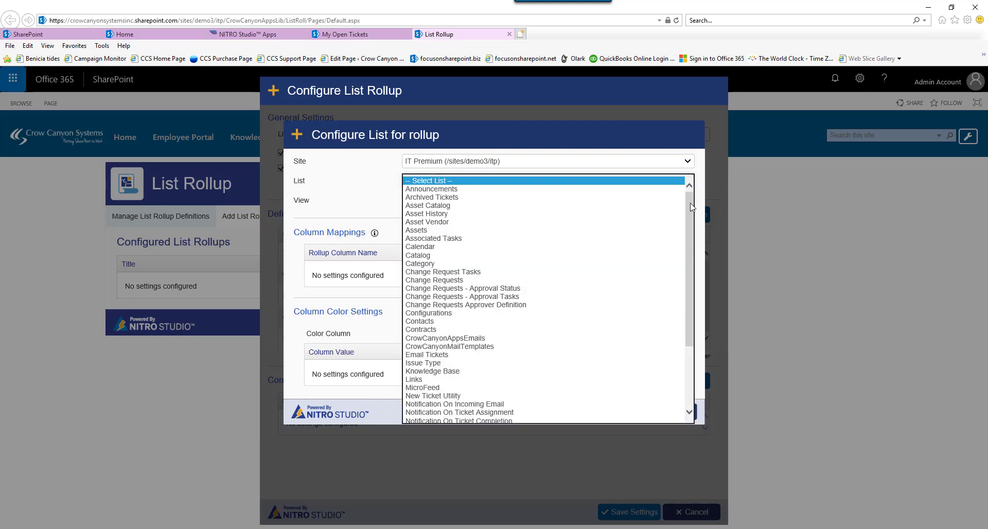
{"action": "scroll", "coordinate": [690, 288], "scroll_direction": "down", "scroll_amount": 4}
{"action": "left_click", "coordinate": [498, 394]}
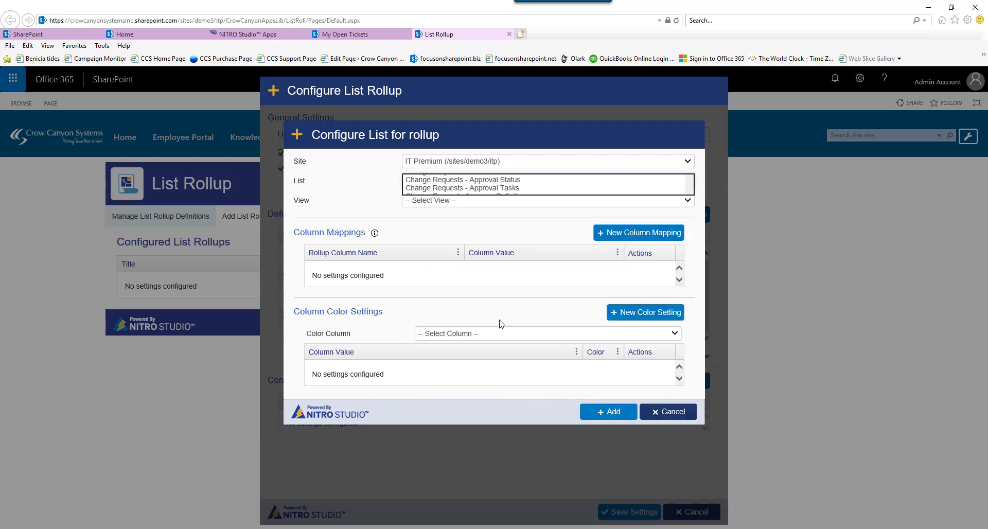
{"action": "left_click", "coordinate": [686, 204]}
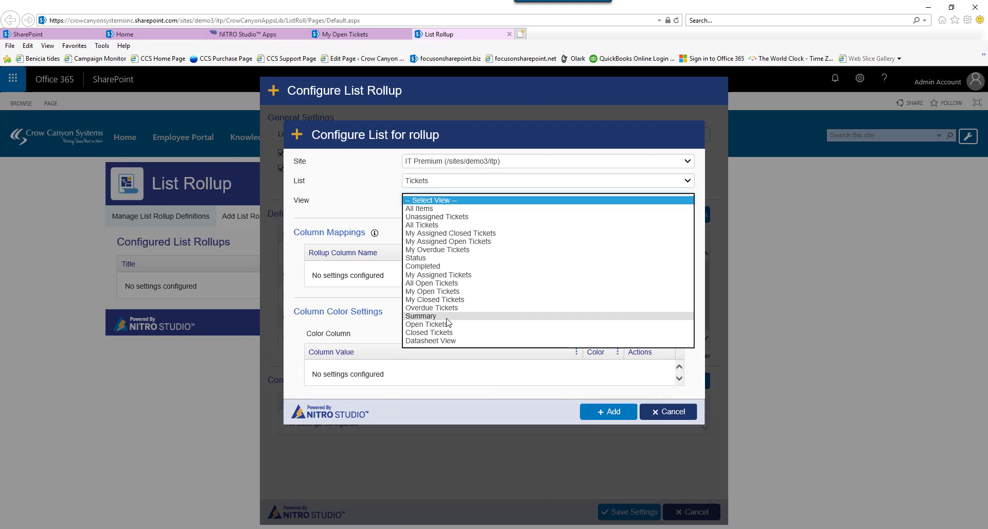
{"action": "left_click", "coordinate": [439, 209]}
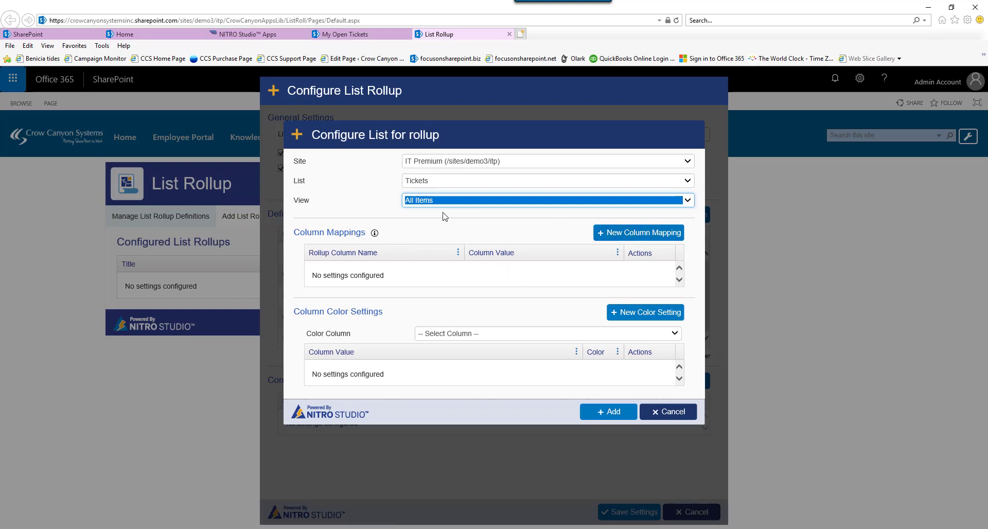
- Add a column mapping that fills the rollup's Title column with the Tickets list's [[Title]] value
{"action": "left_click", "coordinate": [634, 235]}
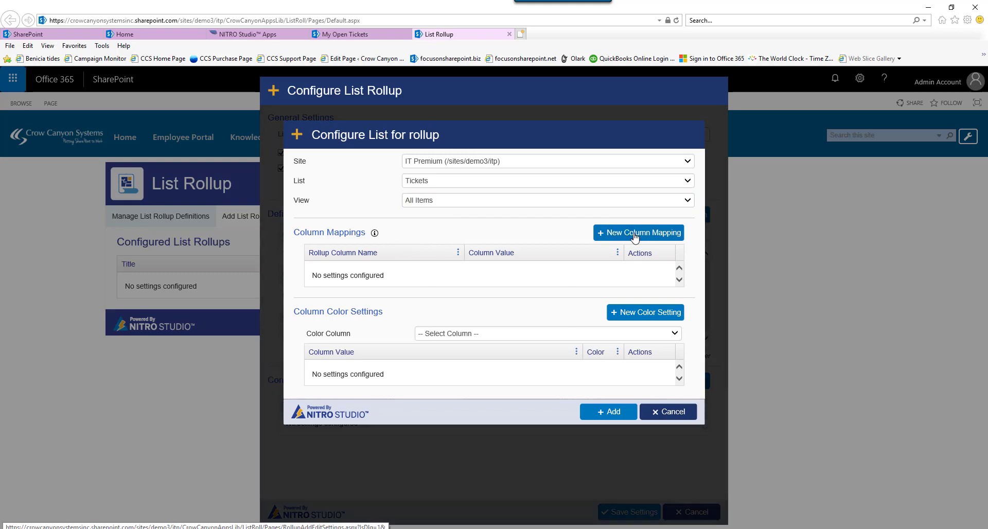
{"action": "left_click", "coordinate": [668, 156]}
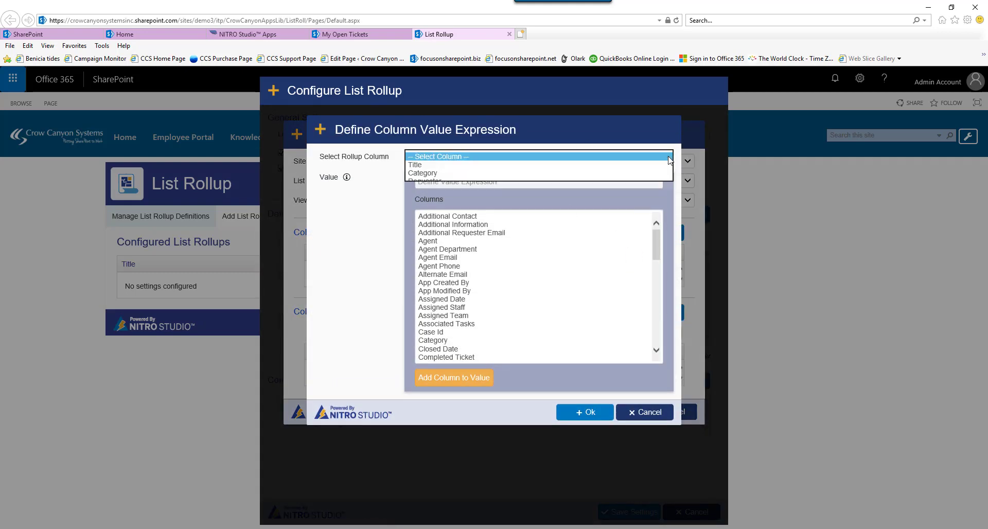
{"action": "left_click", "coordinate": [420, 165]}
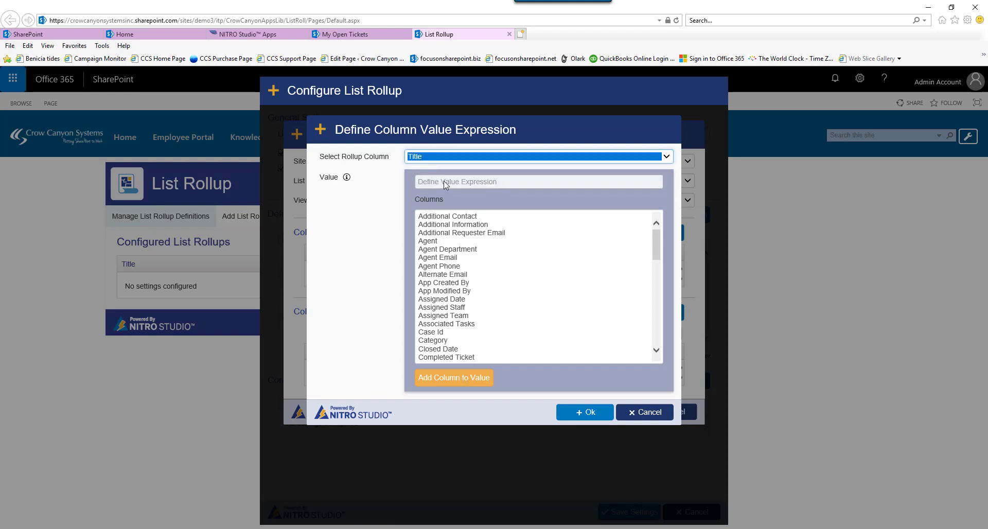
{"action": "left_click", "coordinate": [447, 183]}
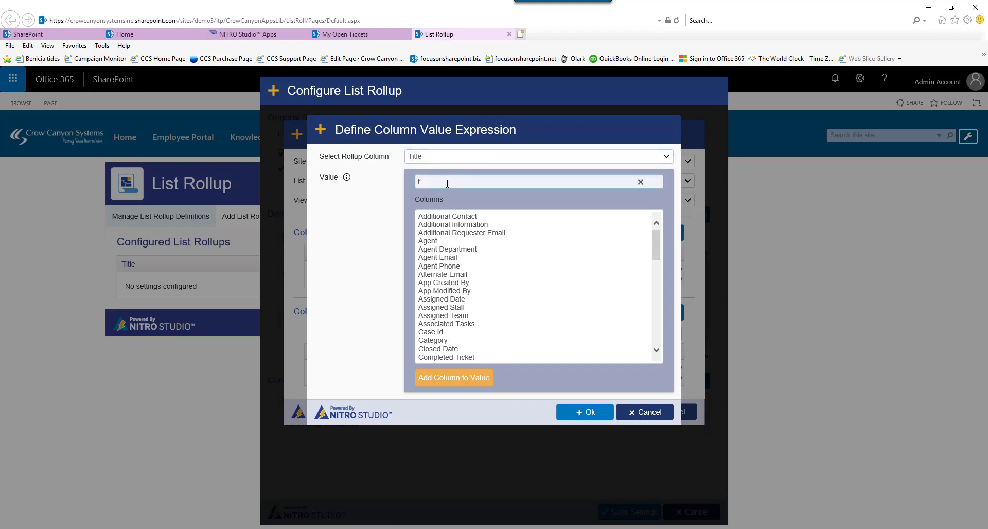
{"action": "left_click_drag", "start_coordinate": [653, 235], "coordinate": [671, 323]}
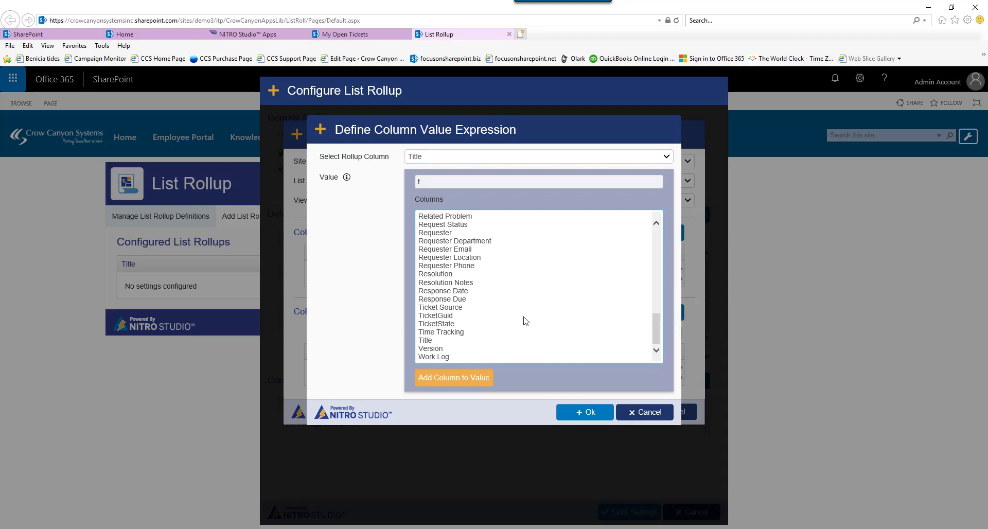
{"action": "double_click", "coordinate": [467, 340]}
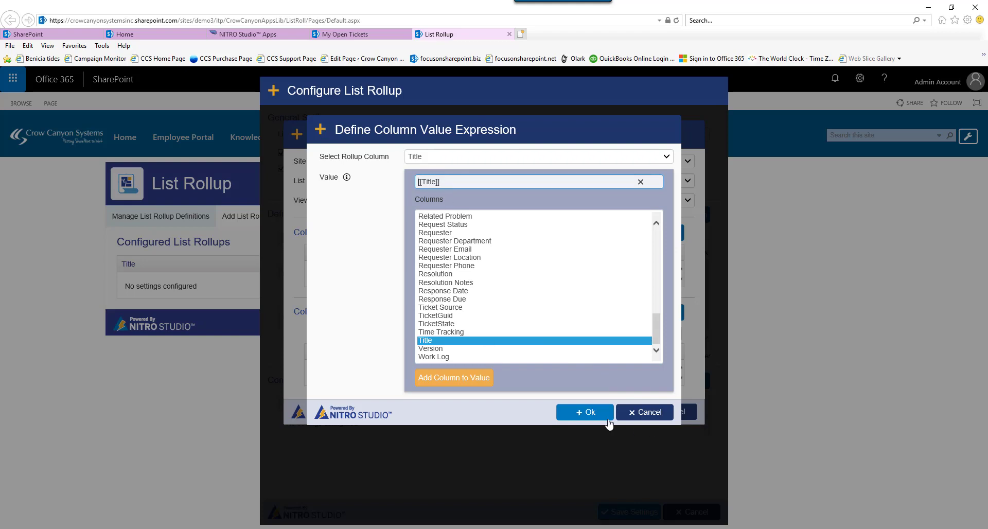
{"action": "left_click", "coordinate": [587, 413]}
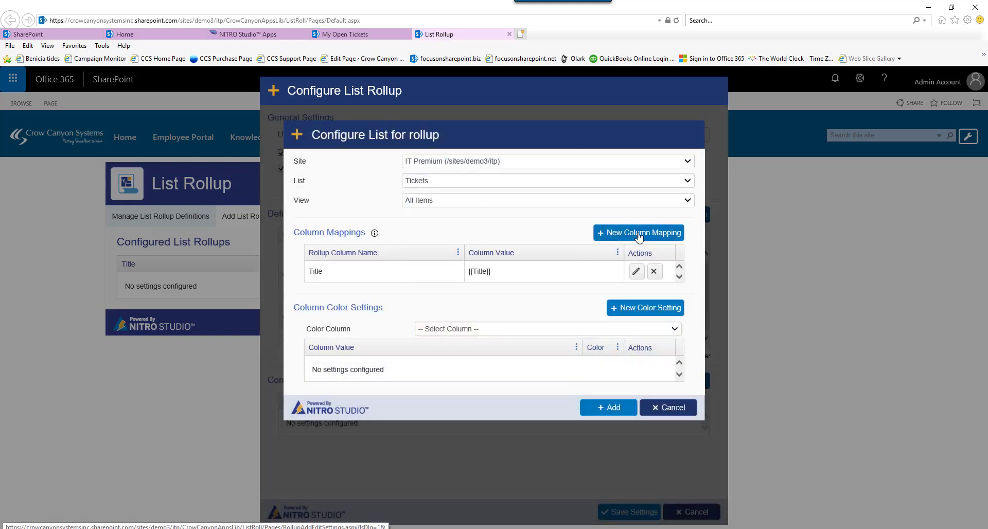
- Add a column mapping that fills the rollup's Category column with the Tickets list's Category field, [[Category1]]
{"action": "left_click", "coordinate": [639, 235]}
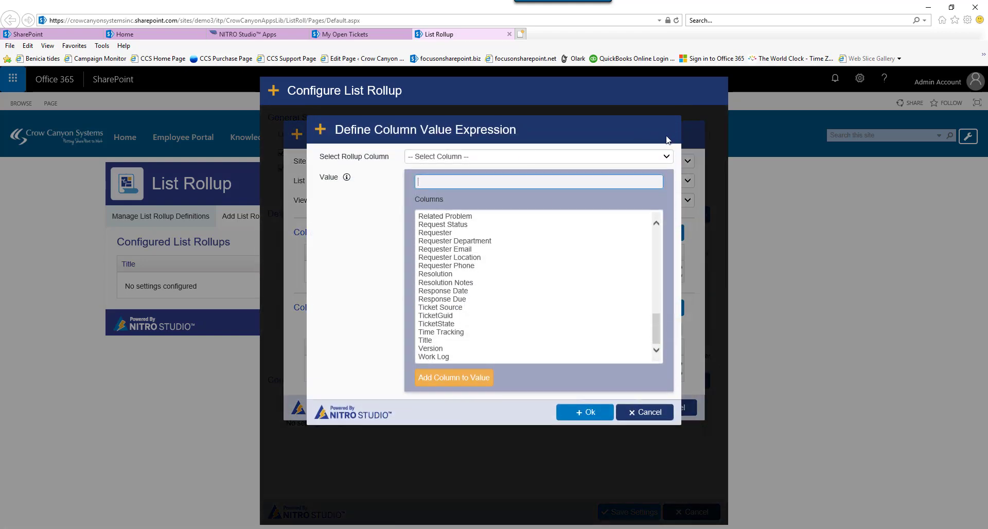
{"action": "left_click", "coordinate": [666, 156]}
{"action": "left_click", "coordinate": [527, 174]}
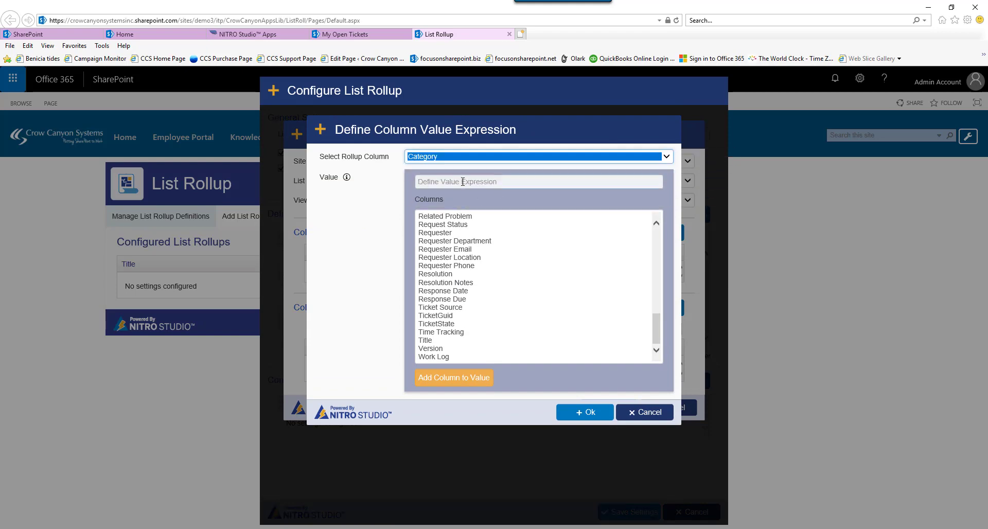
{"action": "left_click_drag", "start_coordinate": [655, 322], "coordinate": [659, 257]}
{"action": "left_click", "coordinate": [432, 268]}
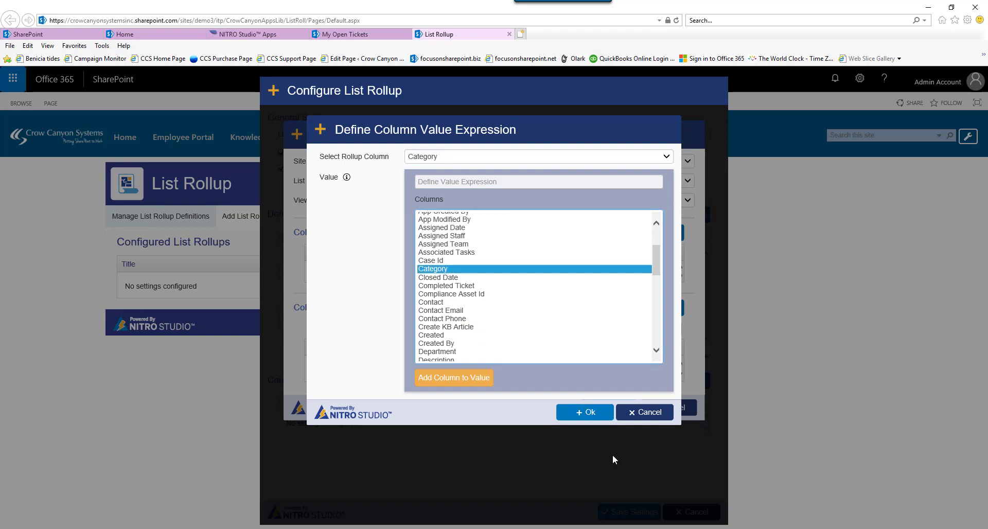
{"action": "left_click", "coordinate": [584, 418]}
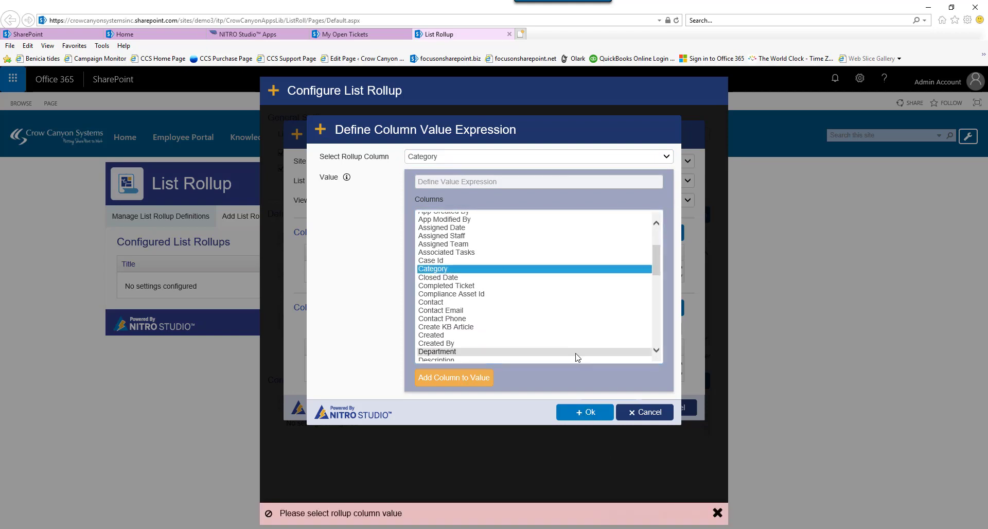
{"action": "left_click", "coordinate": [589, 415]}
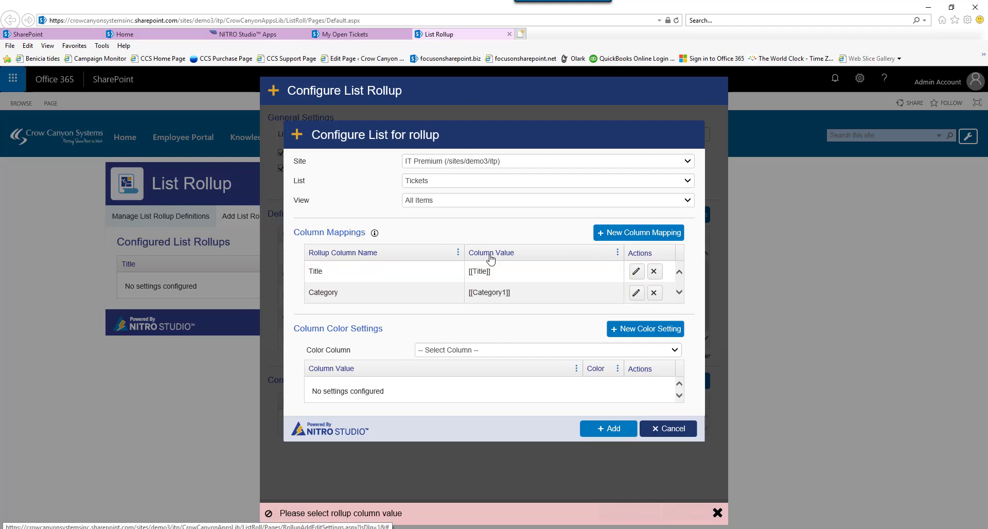
- Add a column mapping that fills the rollup's Requester column with the Tickets list's [[Requester]] value
{"action": "left_click", "coordinate": [623, 233]}
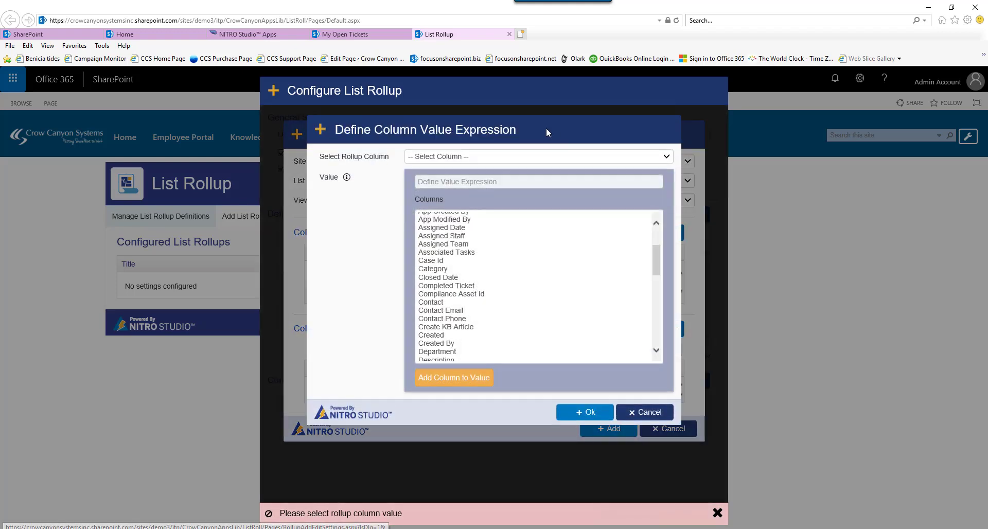
{"action": "left_click", "coordinate": [668, 160]}
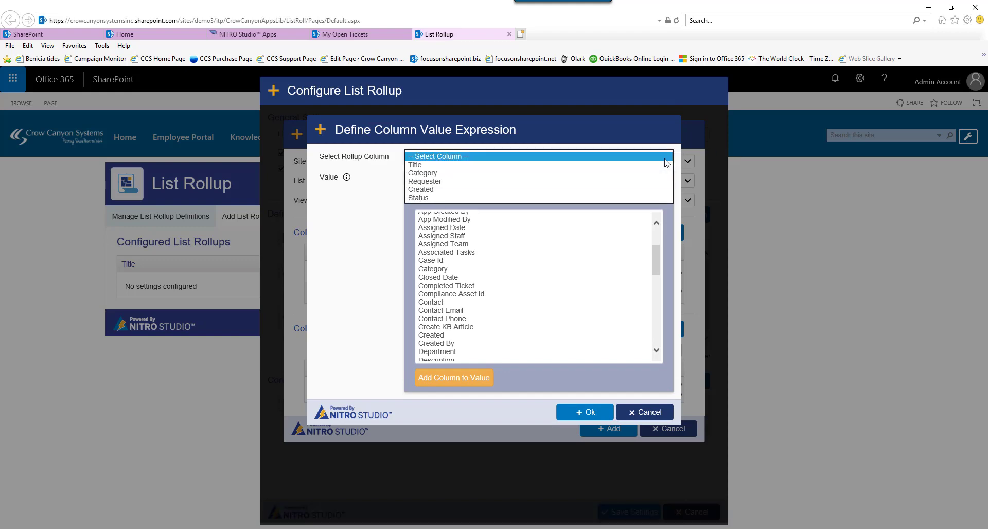
{"action": "left_click", "coordinate": [488, 179]}
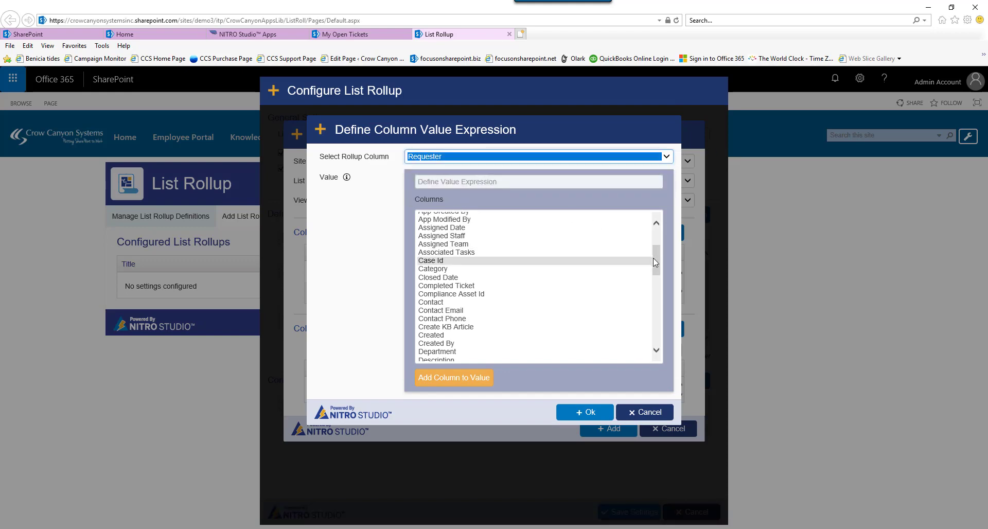
{"action": "left_click_drag", "start_coordinate": [656, 260], "coordinate": [665, 323]}
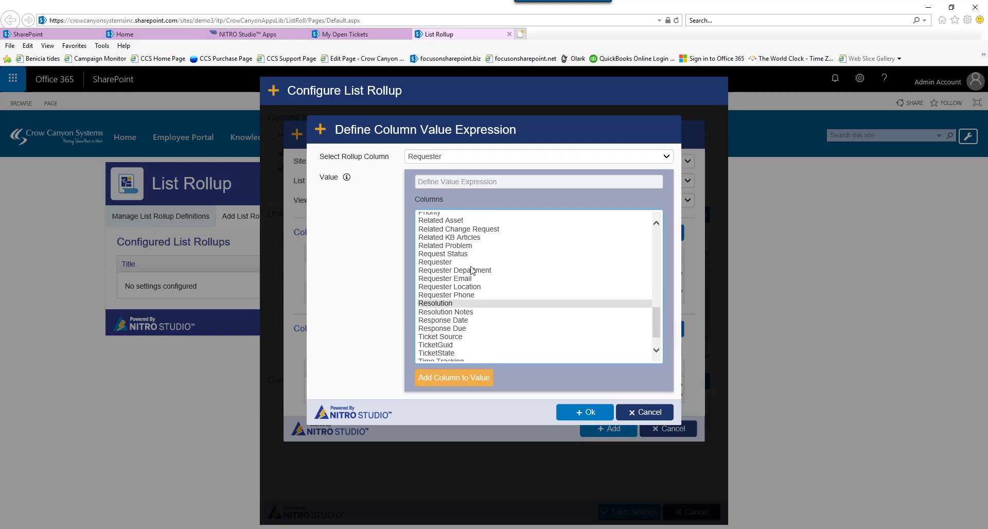
{"action": "left_click", "coordinate": [463, 262]}
{"action": "left_click", "coordinate": [474, 379]}
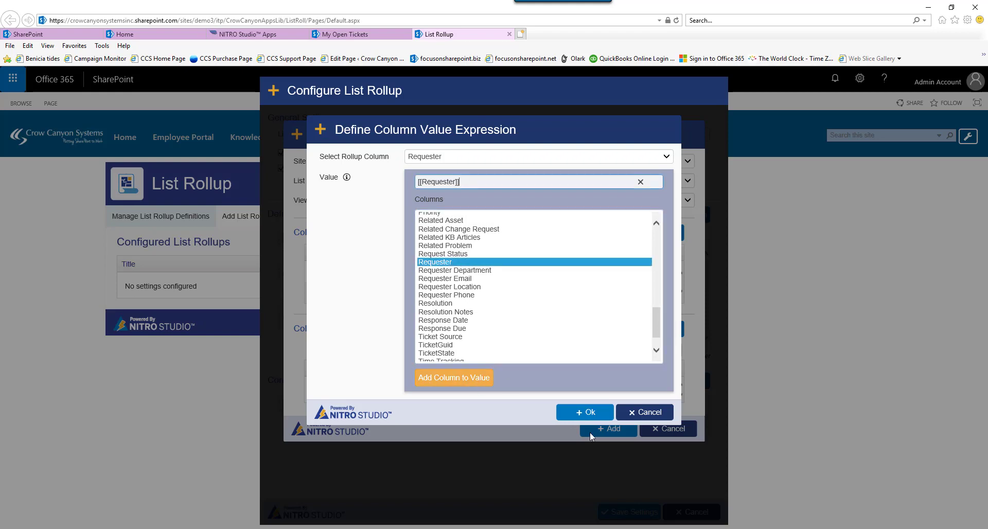
{"action": "left_click", "coordinate": [590, 415]}
- Add a column mapping that fills the rollup's Created column with the Tickets list's [[Created]] value
{"action": "left_click", "coordinate": [637, 234]}
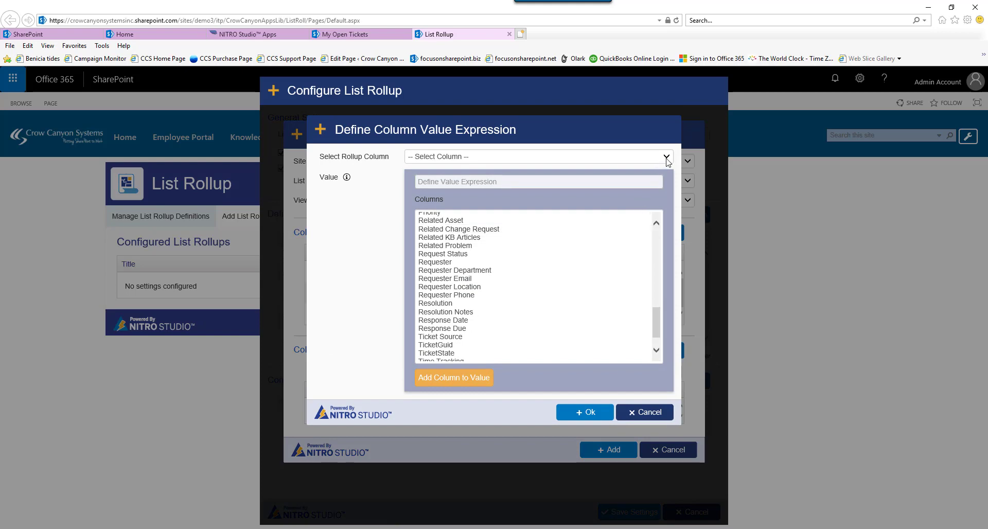
{"action": "left_click", "coordinate": [666, 157]}
{"action": "left_click", "coordinate": [516, 190]}
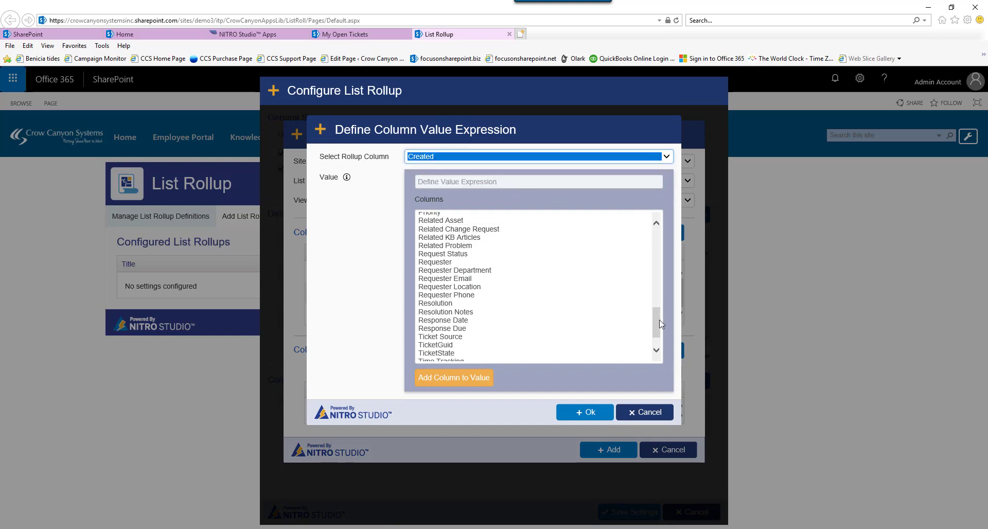
{"action": "left_click_drag", "start_coordinate": [661, 324], "coordinate": [653, 260]}
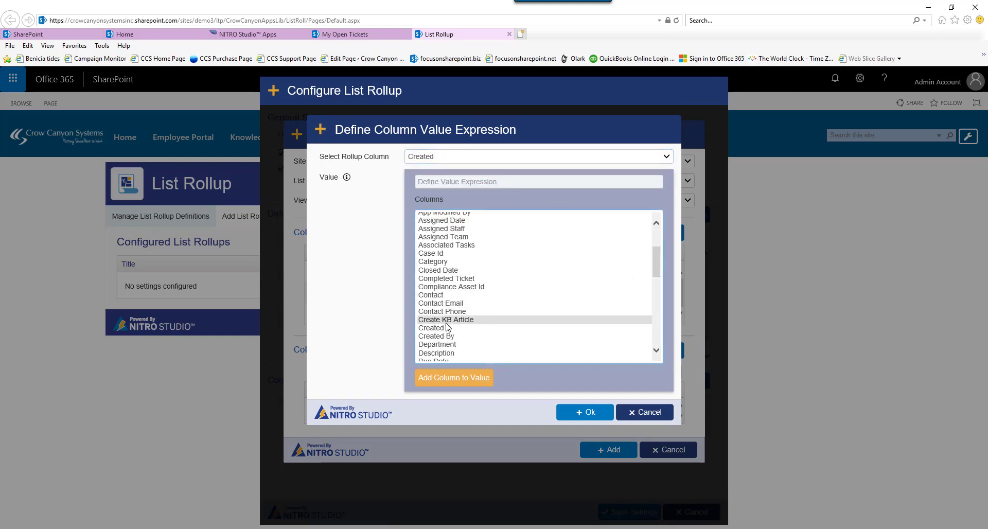
{"action": "left_click", "coordinate": [446, 327]}
{"action": "left_click", "coordinate": [457, 378]}
{"action": "left_click", "coordinate": [584, 412]}
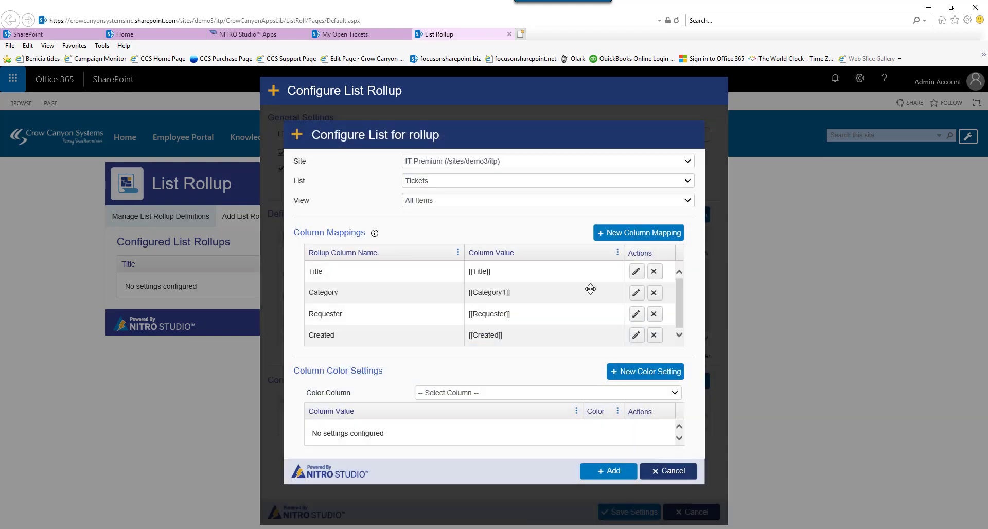
- Add a column mapping that fills the rollup's Status column with the Tickets list's Request Status field, [[RequestStatus]]
{"action": "left_click", "coordinate": [662, 232]}
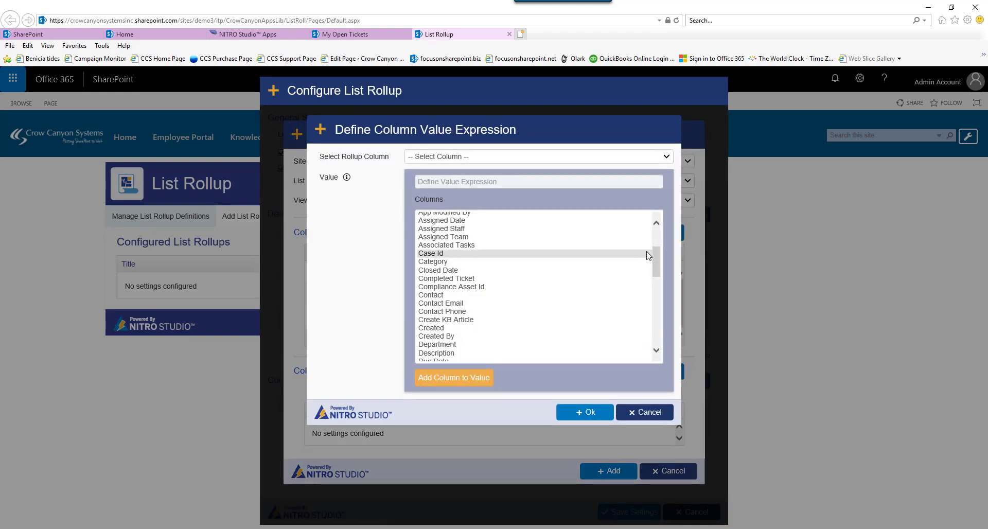
{"action": "scroll", "coordinate": [647, 255], "scroll_direction": "down", "scroll_amount": 10}
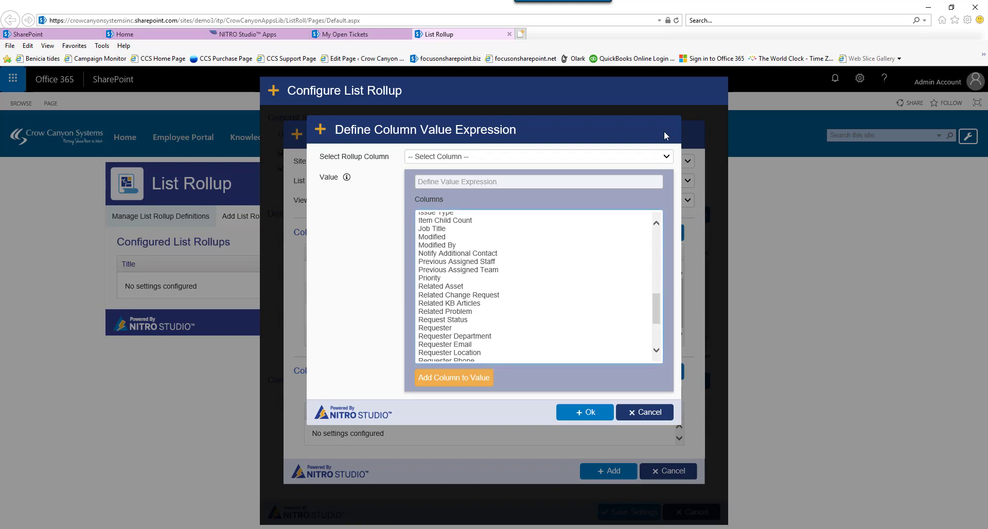
{"action": "left_click", "coordinate": [666, 157]}
{"action": "left_click", "coordinate": [486, 201]}
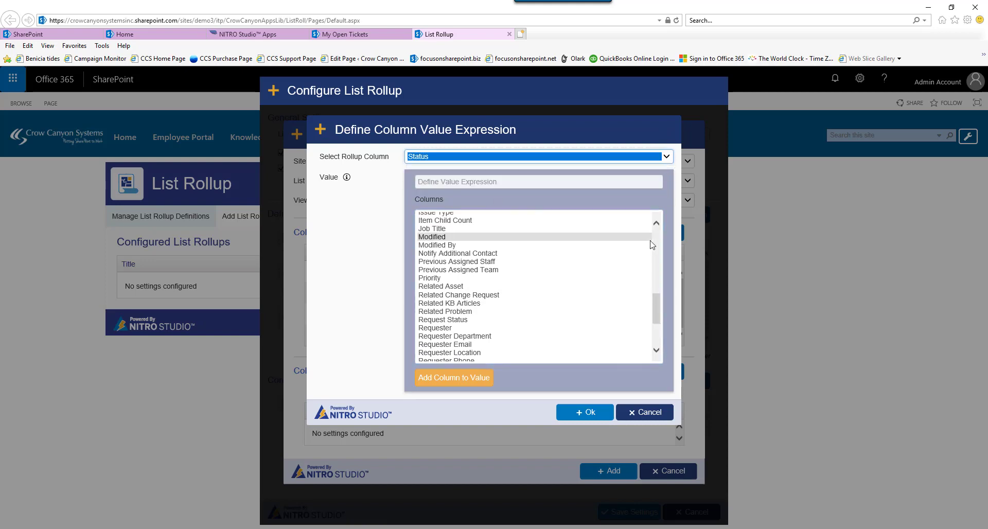
{"action": "left_click_drag", "start_coordinate": [656, 301], "coordinate": [657, 322]}
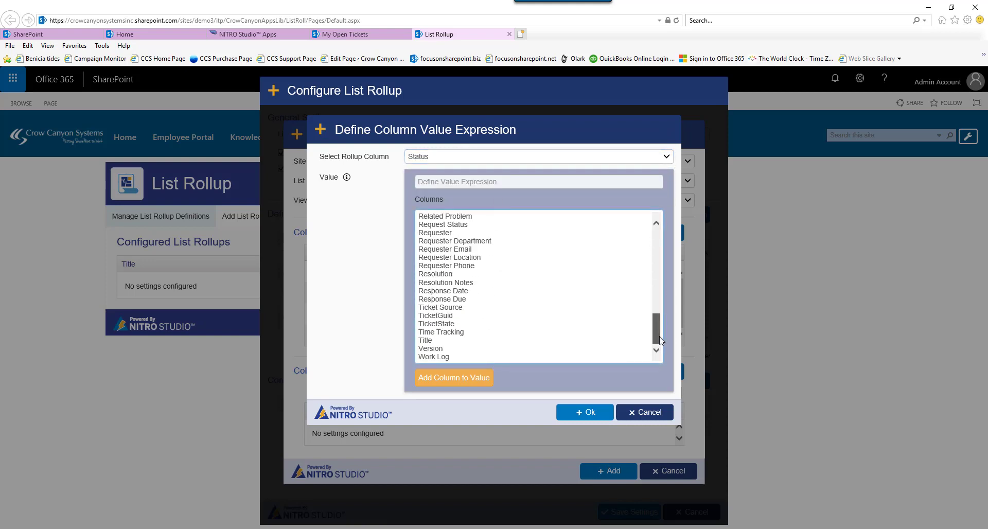
{"action": "left_click", "coordinate": [439, 225]}
{"action": "left_click", "coordinate": [464, 379]}
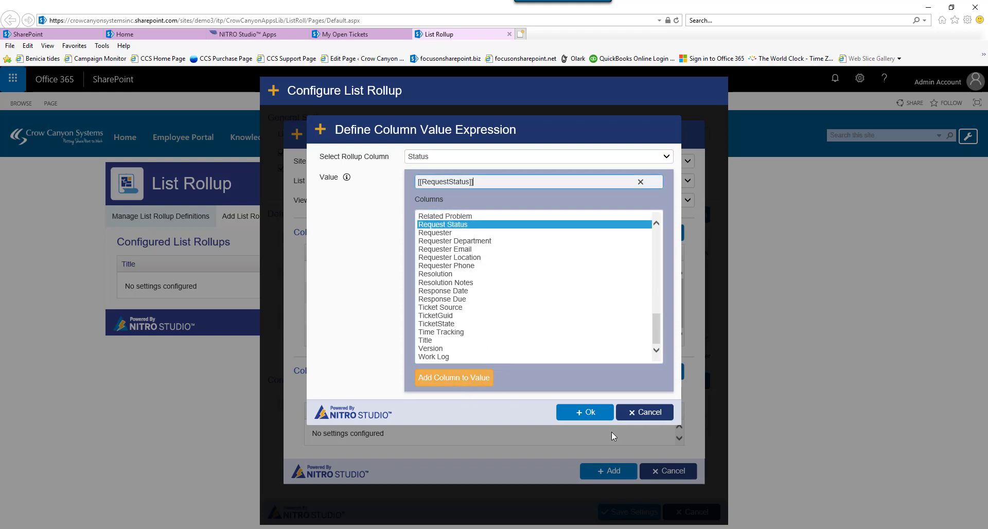
{"action": "left_click", "coordinate": [590, 413]}
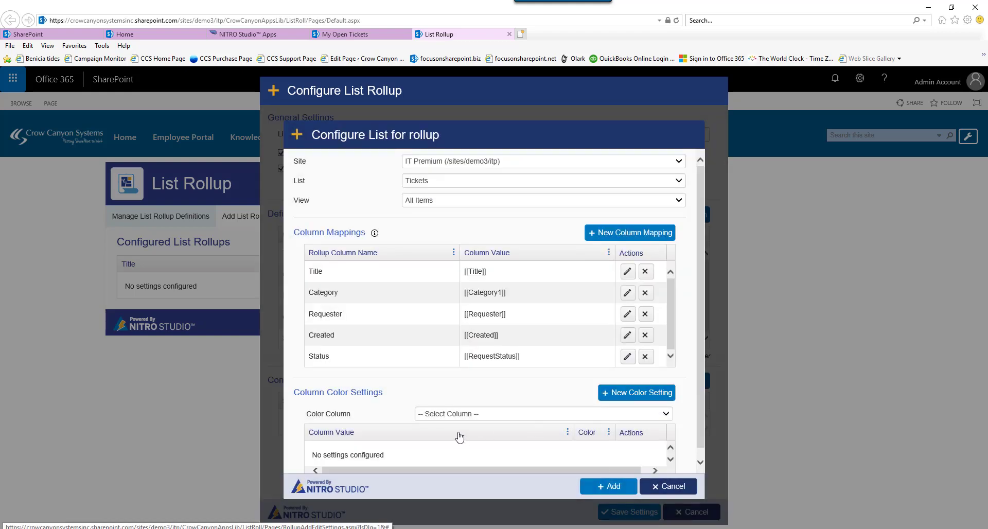
- Leave the color column unselected and add the mapped Tickets list to the rollup
{"action": "left_click", "coordinate": [665, 414]}
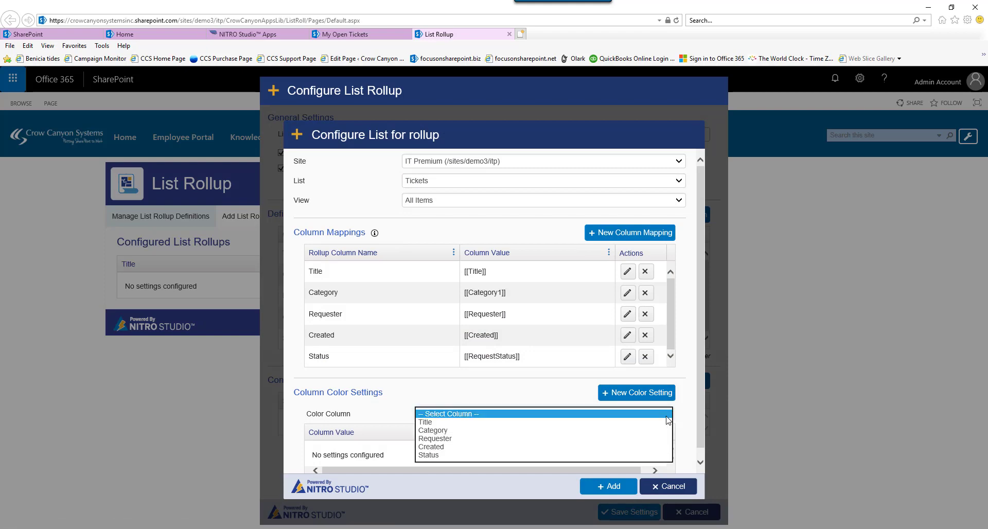
{"action": "left_click", "coordinate": [469, 394]}
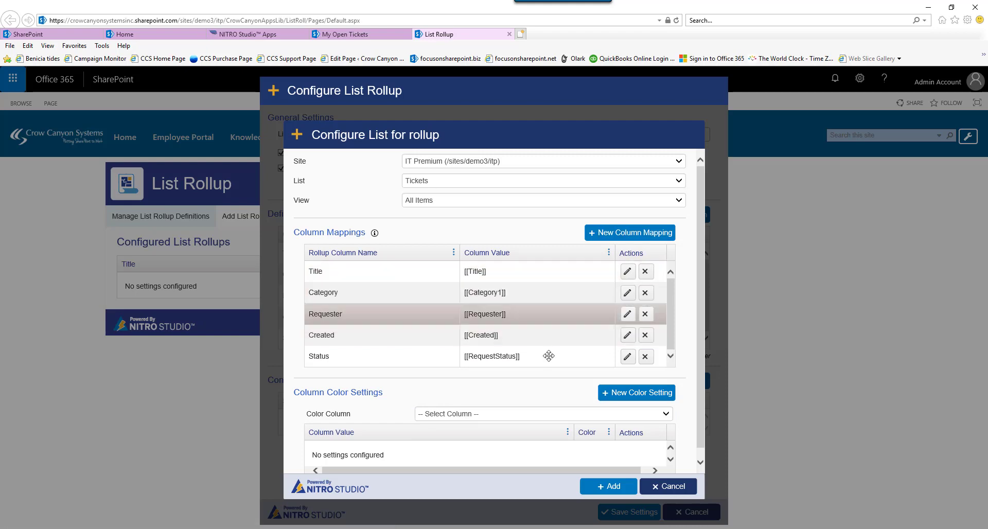
{"action": "left_click", "coordinate": [615, 486]}
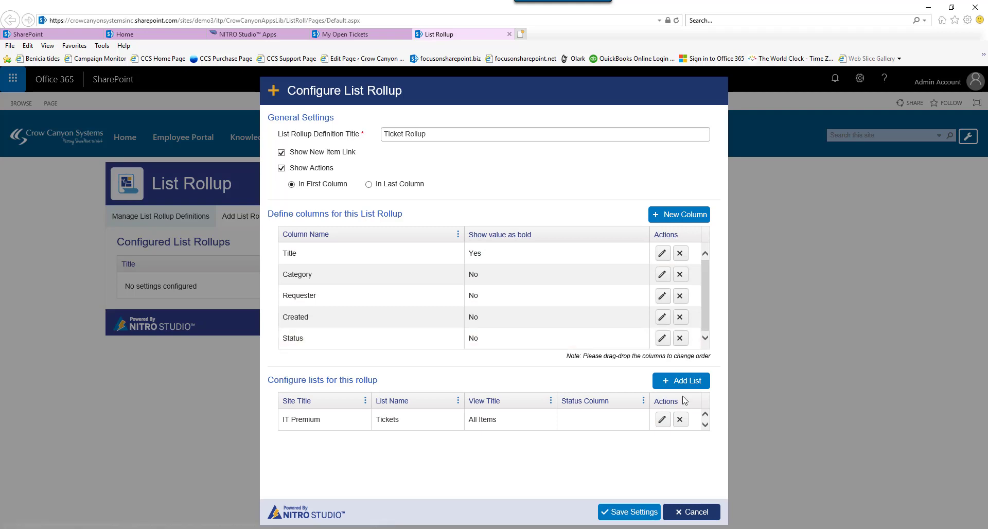
- Start adding a second source list to the rollup, using site IT Premium (/sites/demo3/itp), list Archived Tickets and view All Items
{"action": "left_click", "coordinate": [688, 381]}
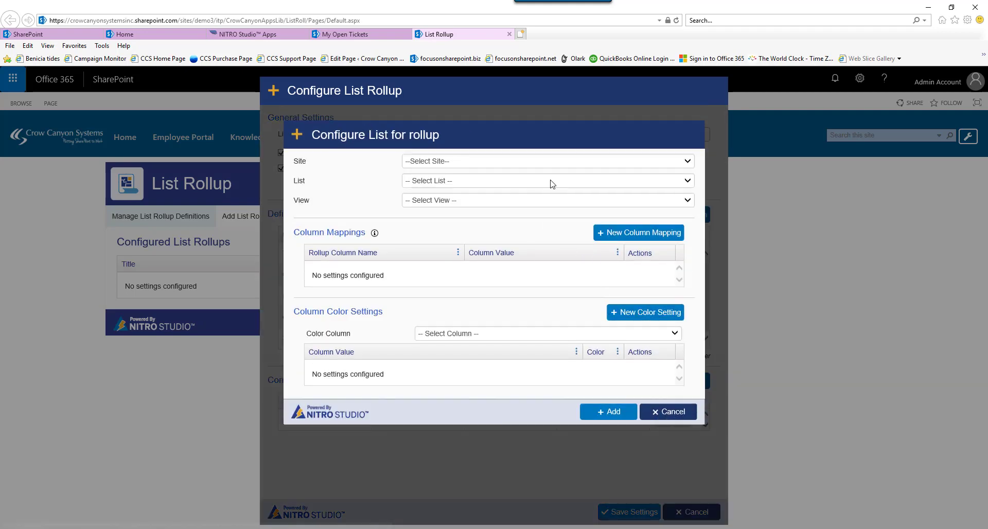
{"action": "left_click", "coordinate": [687, 161]}
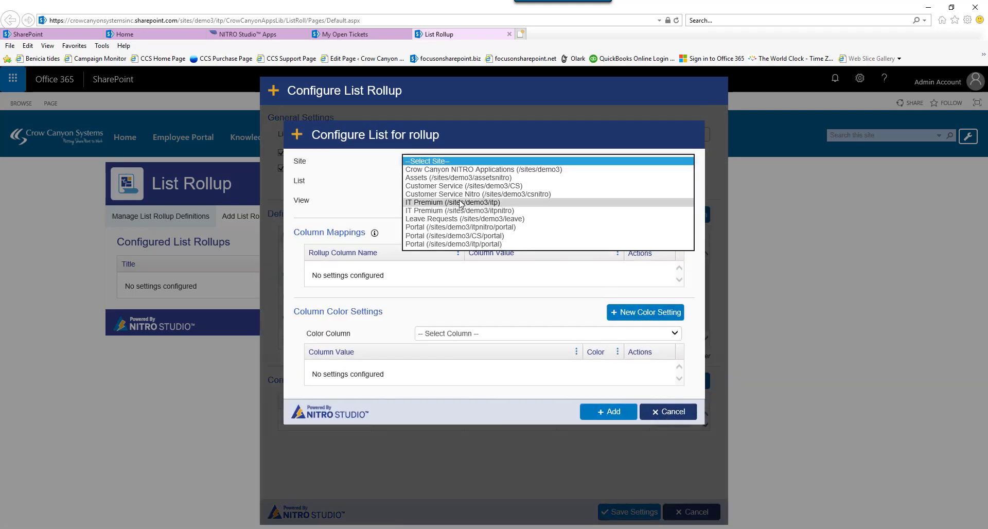
{"action": "left_click", "coordinate": [477, 199]}
{"action": "left_click", "coordinate": [687, 180]}
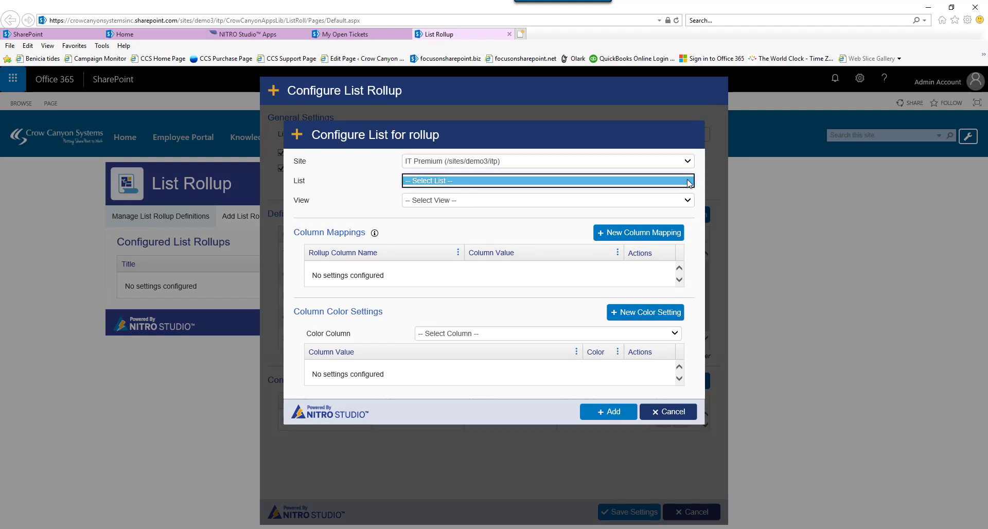
{"action": "left_click", "coordinate": [692, 182]}
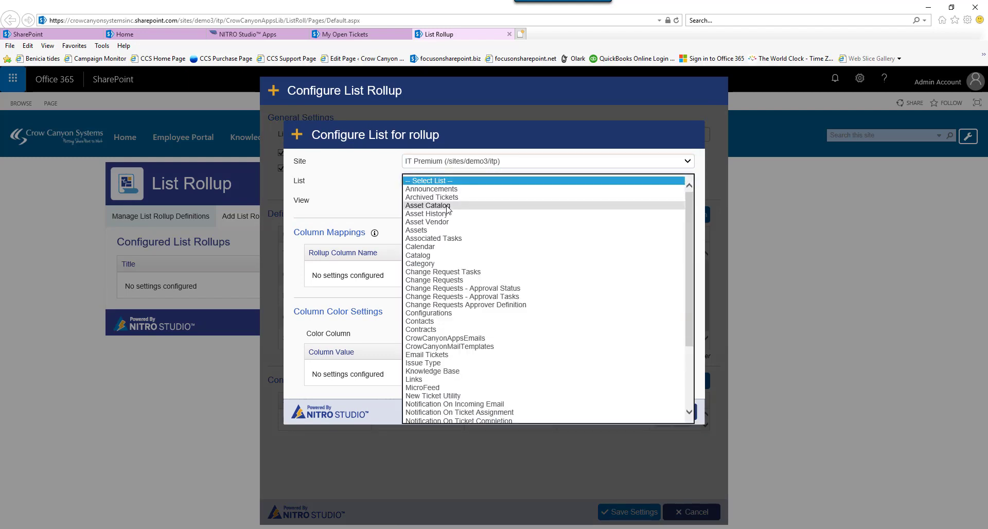
{"action": "left_click", "coordinate": [544, 201]}
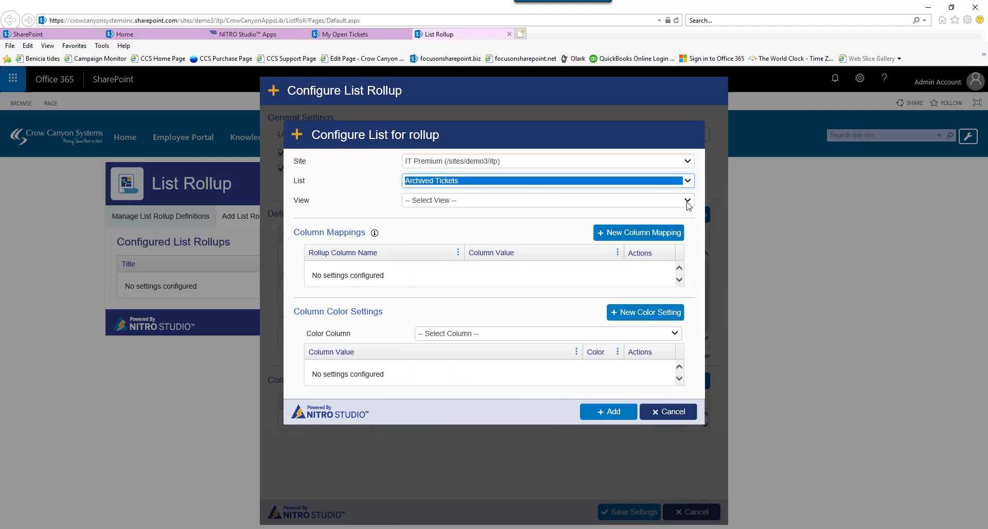
{"action": "left_click", "coordinate": [688, 205]}
{"action": "left_click", "coordinate": [545, 216]}
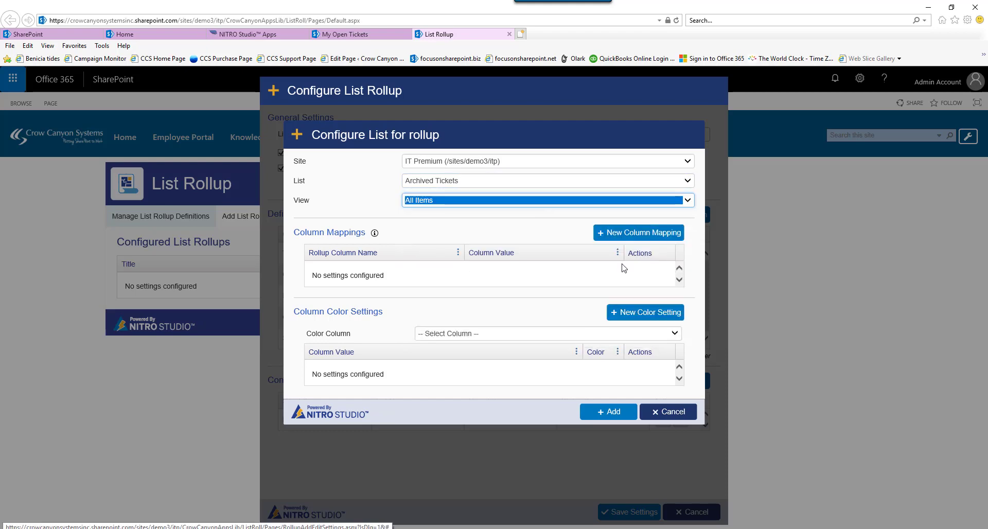
- Add a column mapping that fills the rollup's Title column with the Archived Tickets list's [[Title]] value
{"action": "left_click", "coordinate": [625, 234]}
{"action": "left_click", "coordinate": [666, 157]}
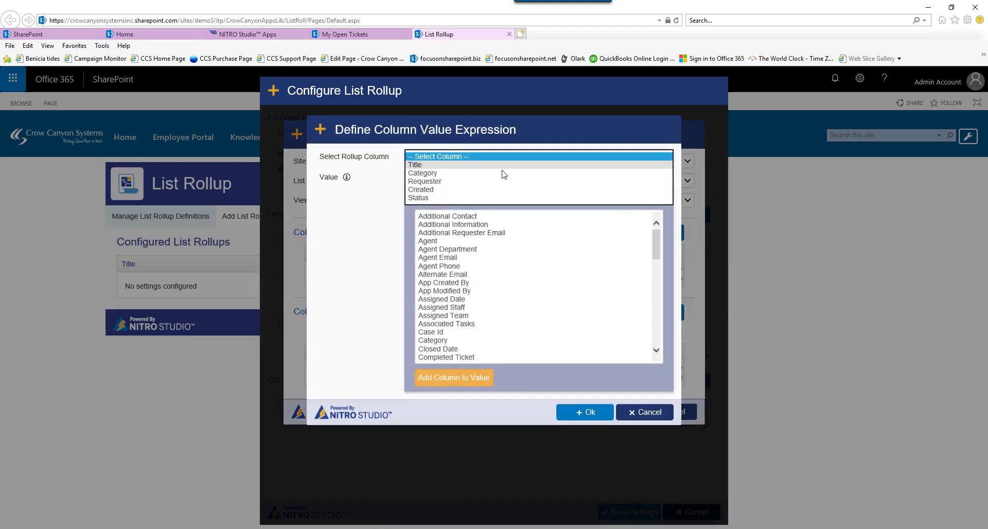
{"action": "left_click", "coordinate": [501, 166]}
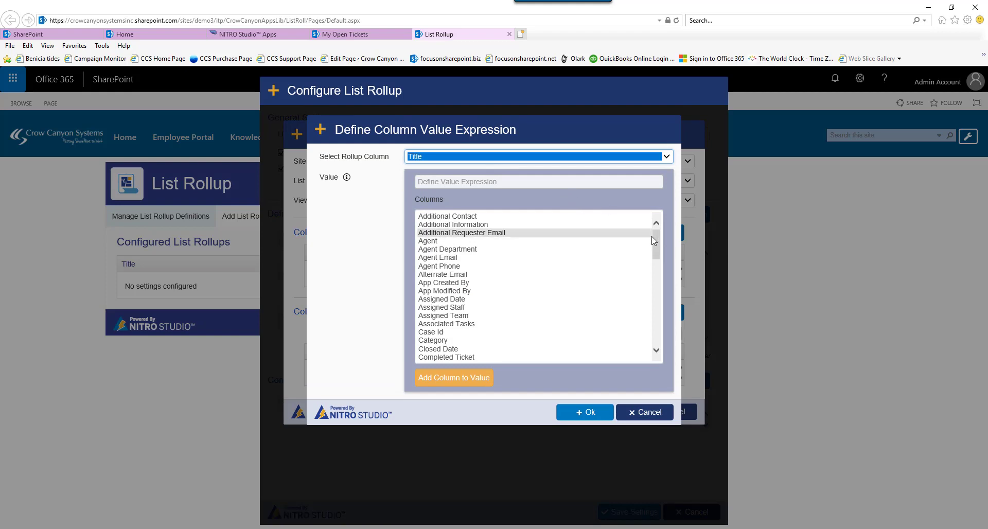
{"action": "left_click_drag", "start_coordinate": [659, 246], "coordinate": [655, 332]}
{"action": "double_click", "coordinate": [483, 324]}
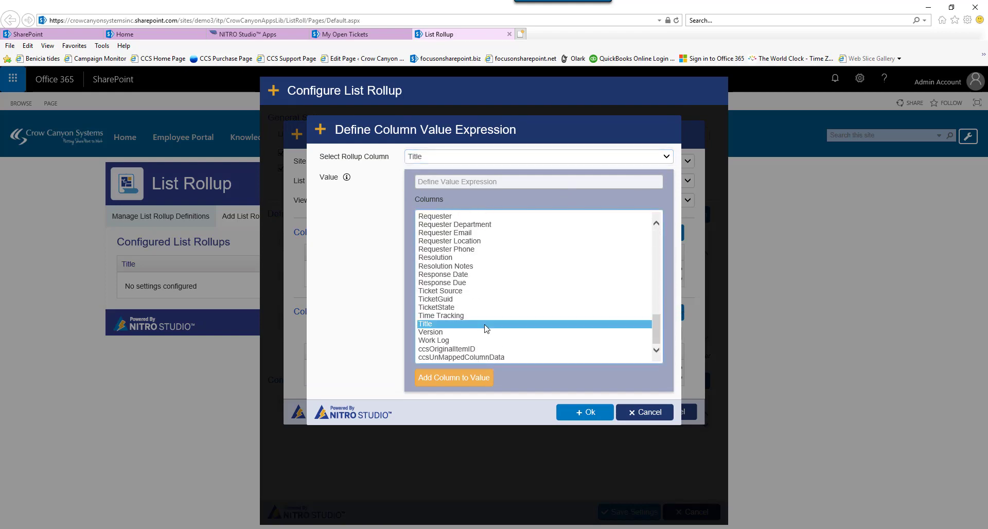
{"action": "left_click", "coordinate": [583, 414]}
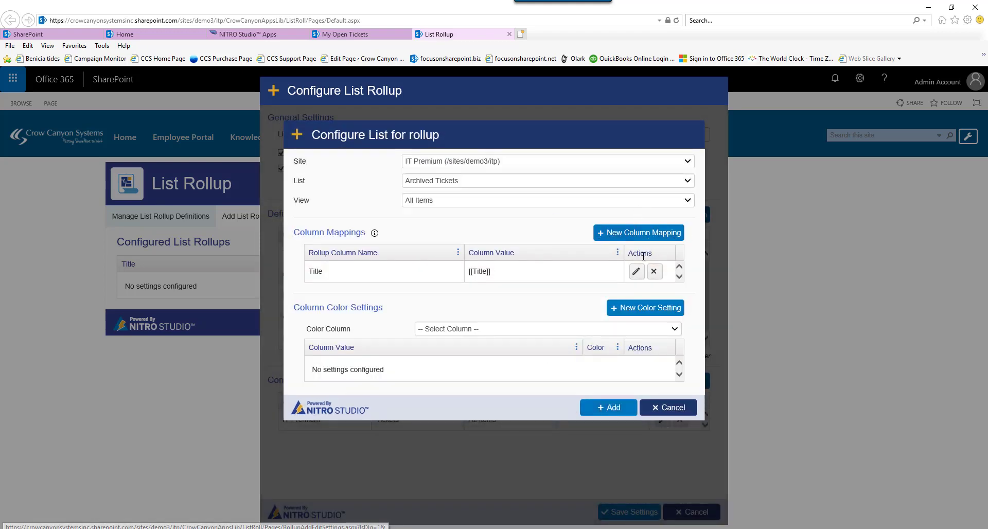
- Add a column mapping that fills the rollup's Category column with the Archived Tickets list's Category field, [[Category1]]
{"action": "left_click", "coordinate": [643, 233]}
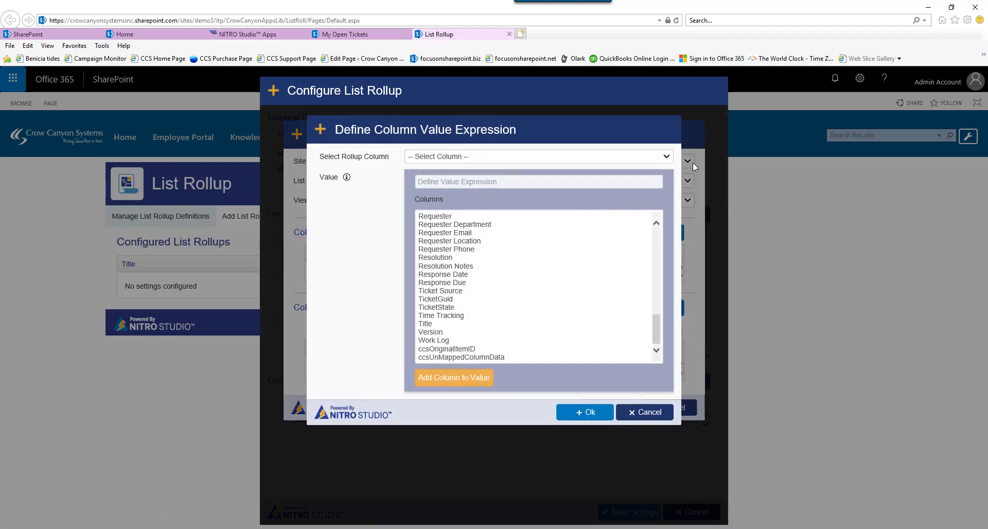
{"action": "left_click", "coordinate": [666, 157]}
{"action": "left_click", "coordinate": [544, 175]}
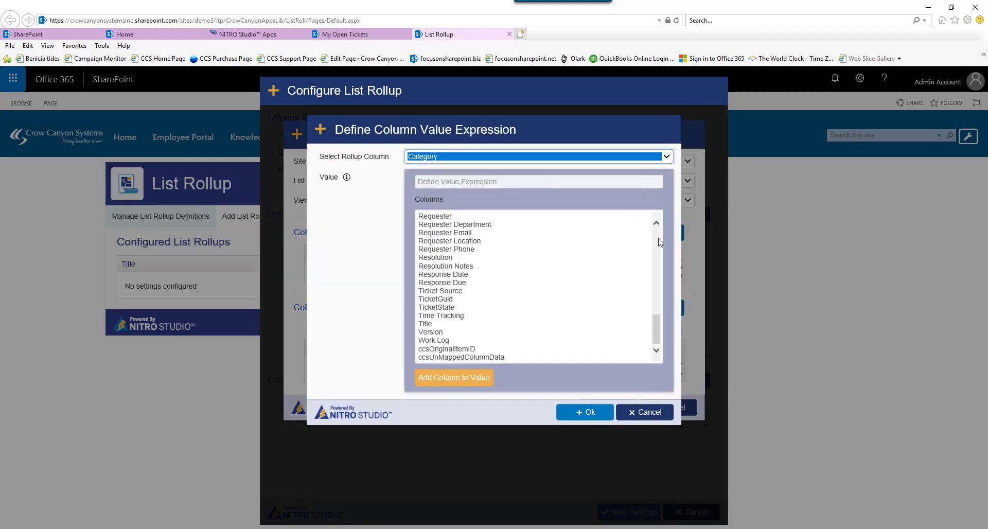
{"action": "left_click_drag", "start_coordinate": [655, 325], "coordinate": [654, 270]}
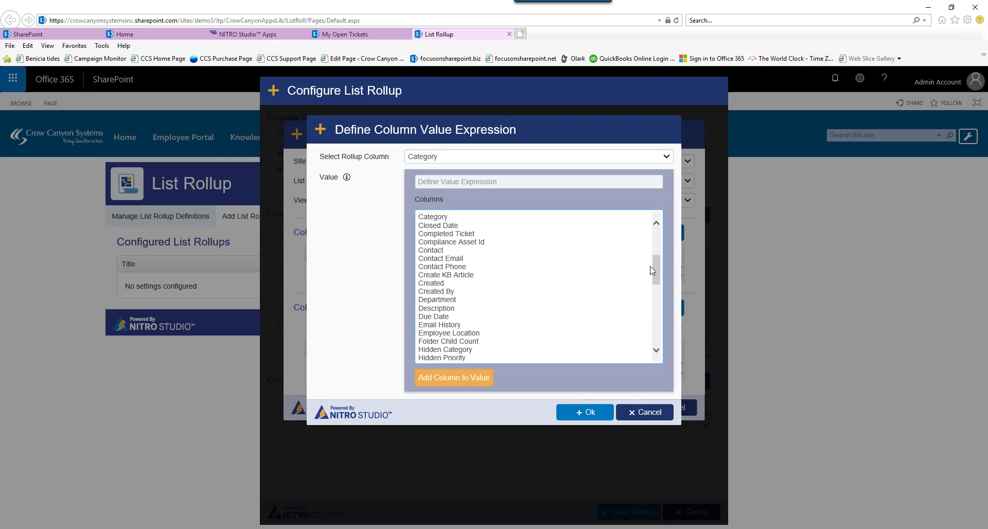
{"action": "left_click", "coordinate": [492, 217]}
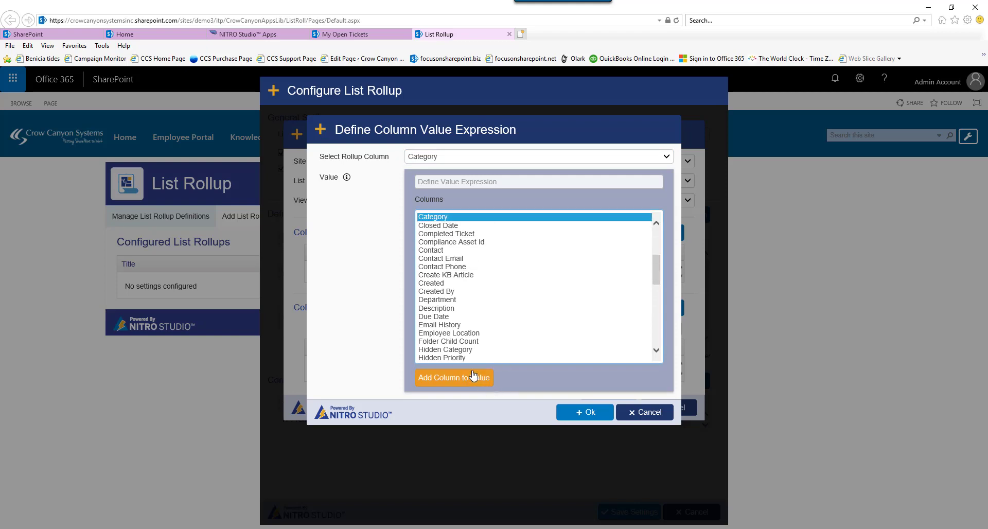
{"action": "left_click", "coordinate": [480, 377]}
{"action": "left_click", "coordinate": [586, 414]}
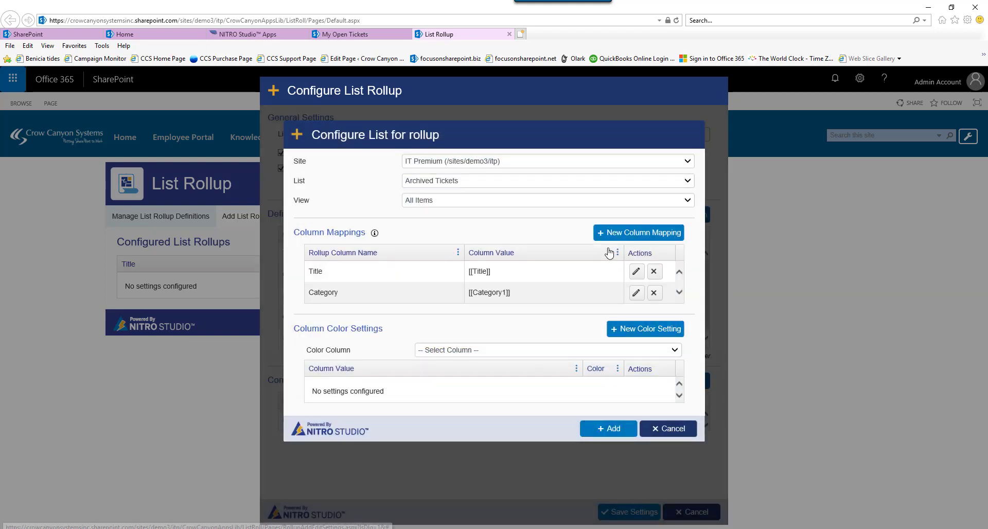
- Add a column mapping that fills the rollup's Requester column with the Archived Tickets list's [[Requester]] value
{"action": "left_click", "coordinate": [650, 235]}
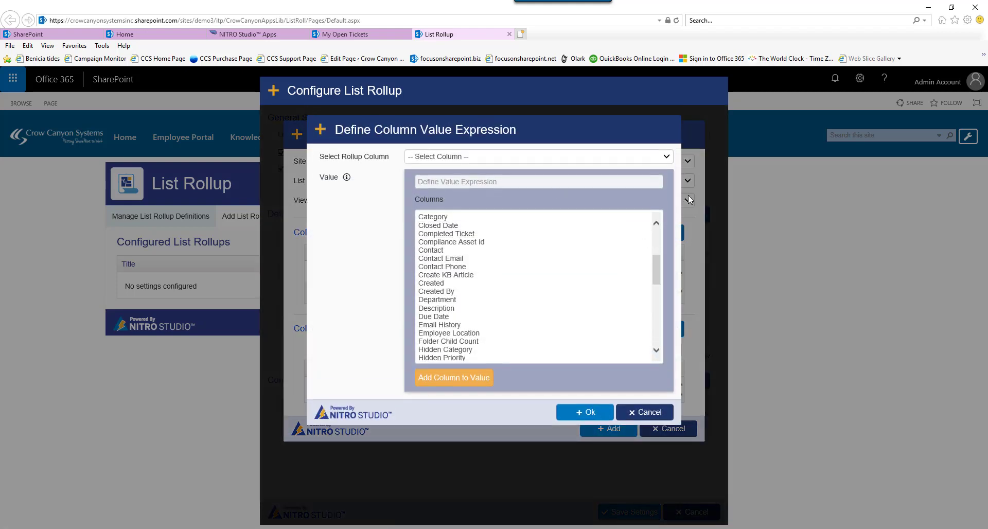
{"action": "left_click", "coordinate": [666, 164]}
{"action": "left_click", "coordinate": [567, 184]}
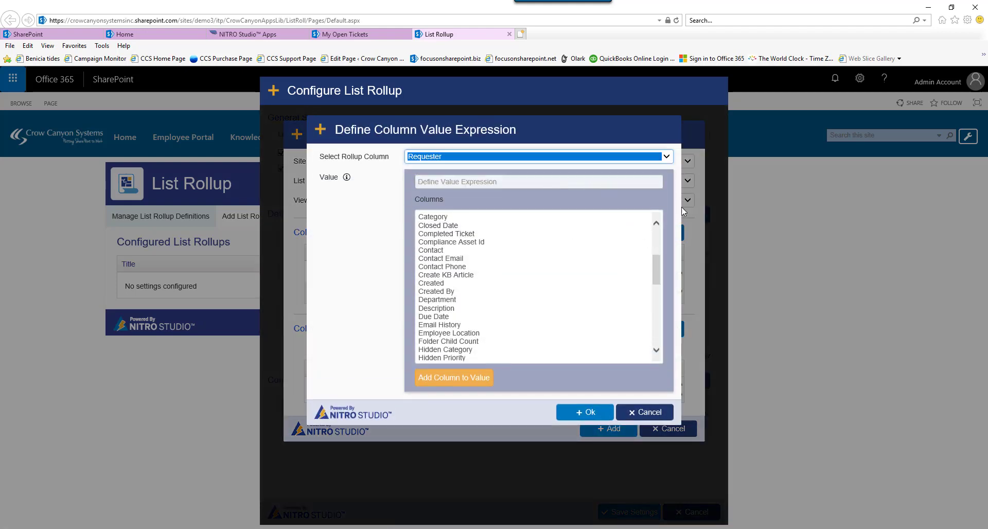
{"action": "left_click_drag", "start_coordinate": [655, 265], "coordinate": [668, 313]}
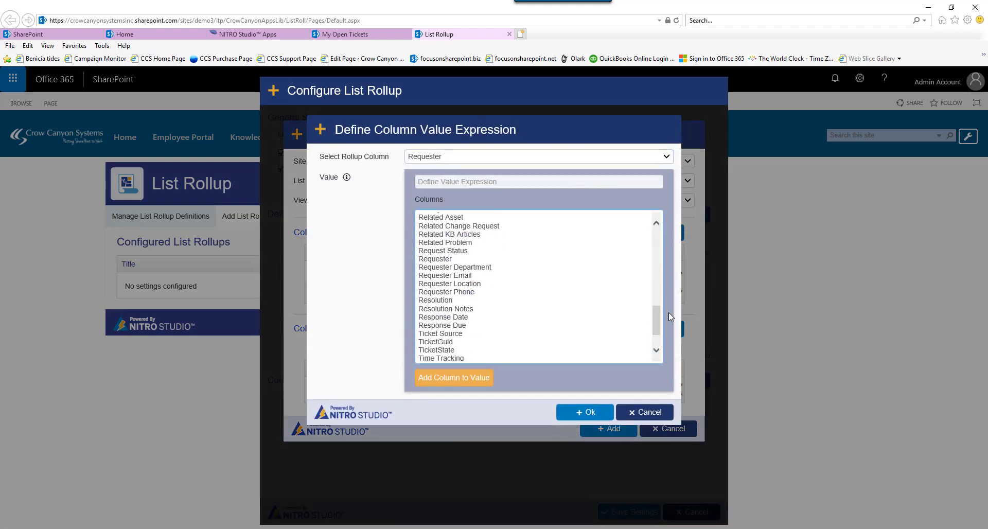
{"action": "left_click", "coordinate": [491, 259]}
{"action": "left_click", "coordinate": [465, 378]}
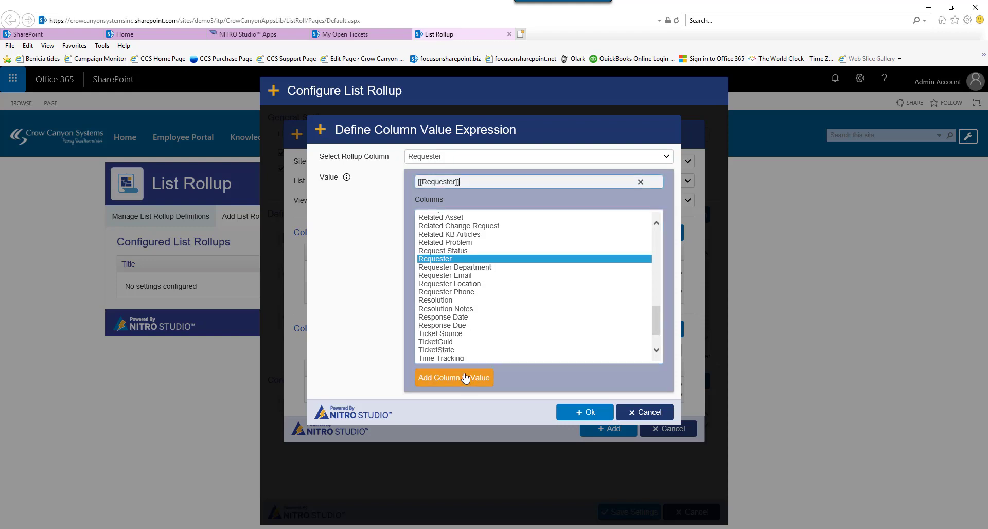
{"action": "left_click", "coordinate": [580, 407]}
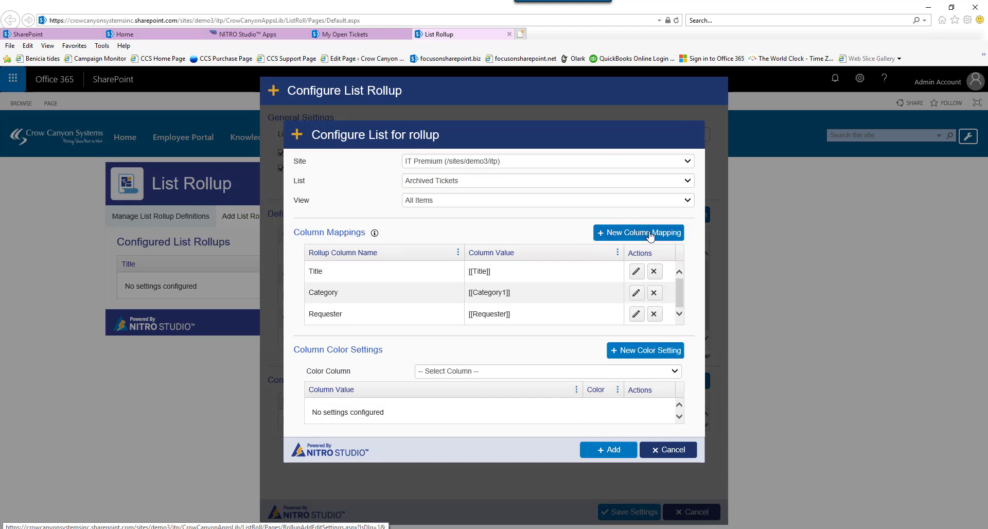
- Add a column mapping that fills the rollup's Created column with the Archived Tickets list's [[Created]] value
{"action": "left_click", "coordinate": [650, 235]}
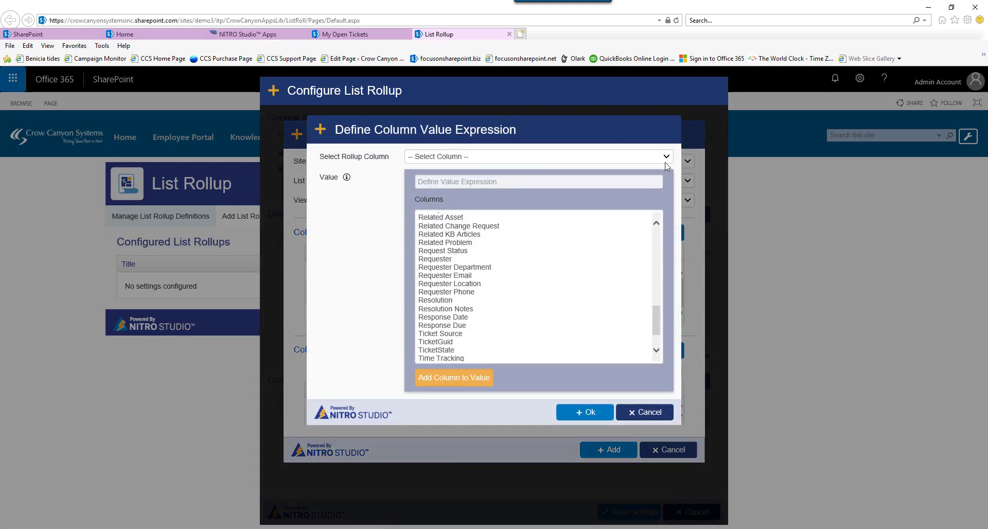
{"action": "left_click", "coordinate": [666, 160]}
{"action": "left_click", "coordinate": [578, 192]}
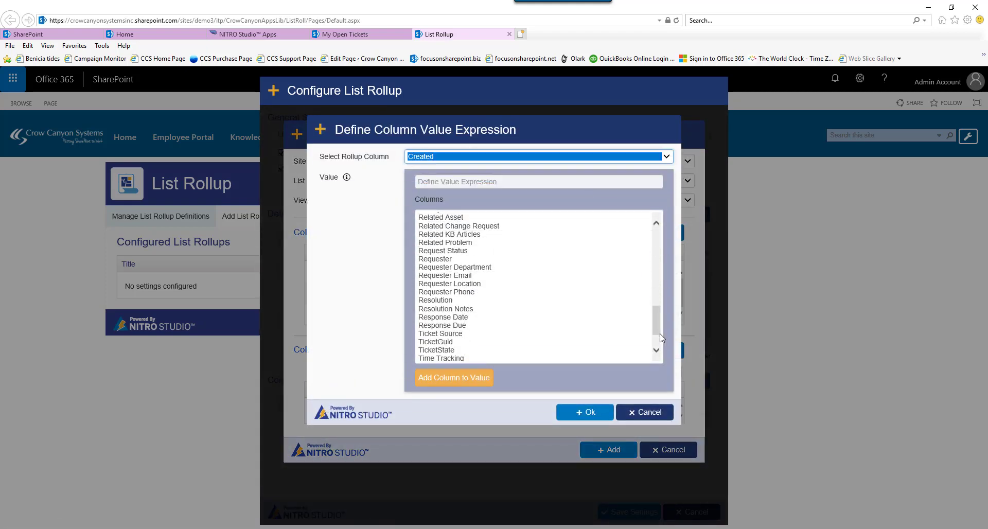
{"action": "left_click_drag", "start_coordinate": [660, 335], "coordinate": [637, 278]}
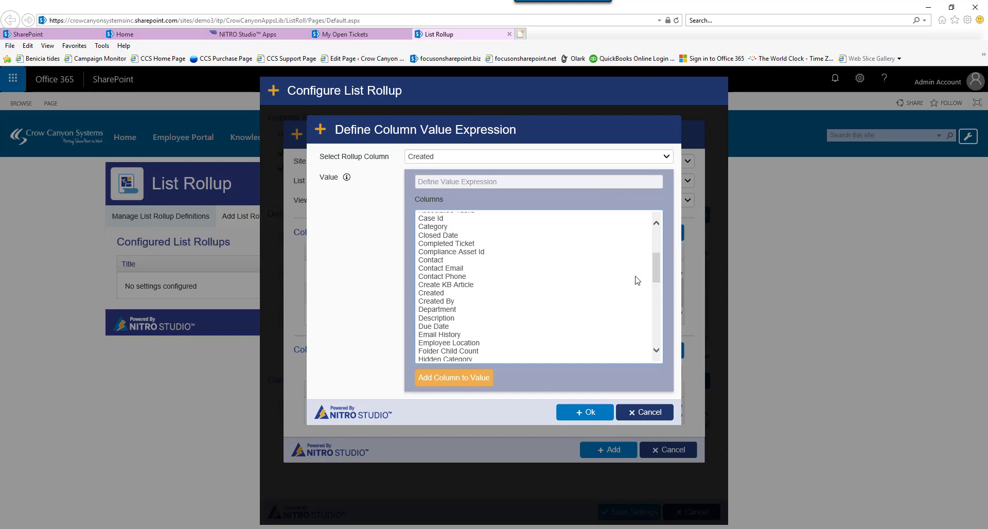
{"action": "left_click", "coordinate": [467, 293]}
{"action": "left_click", "coordinate": [453, 377]}
{"action": "left_click", "coordinate": [587, 412]}
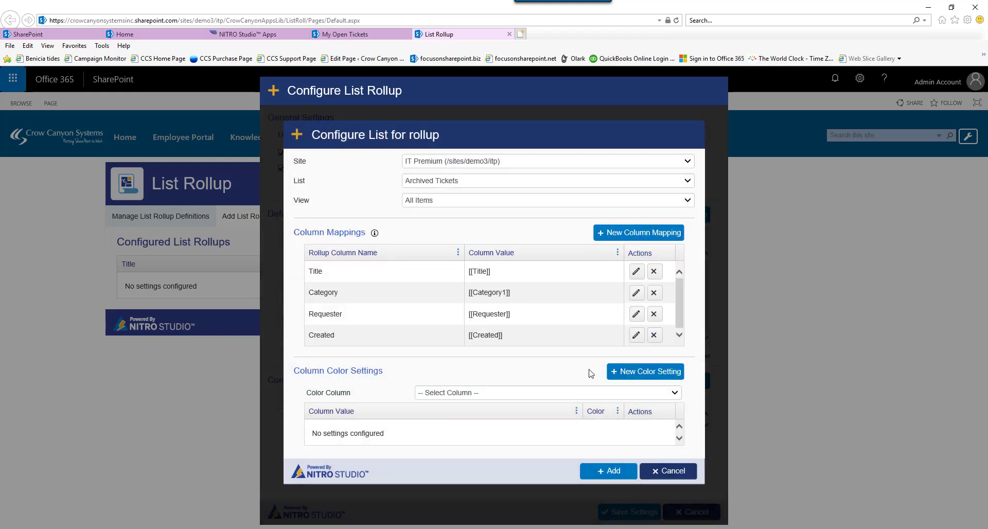
- Add a column mapping that fills the rollup's Status column with the Archived Tickets list's Request Status field, [[RequestStatus]]
{"action": "left_click", "coordinate": [673, 232]}
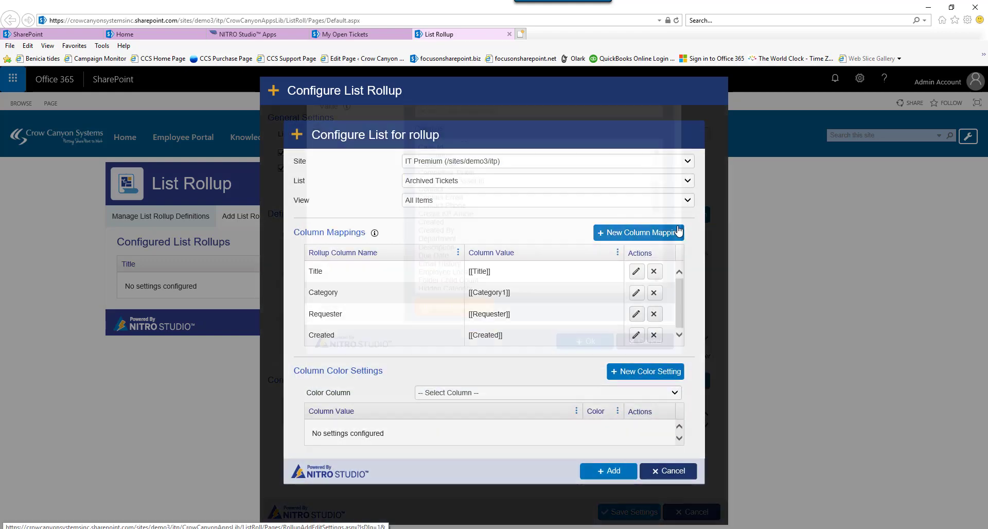
{"action": "left_click", "coordinate": [667, 157]}
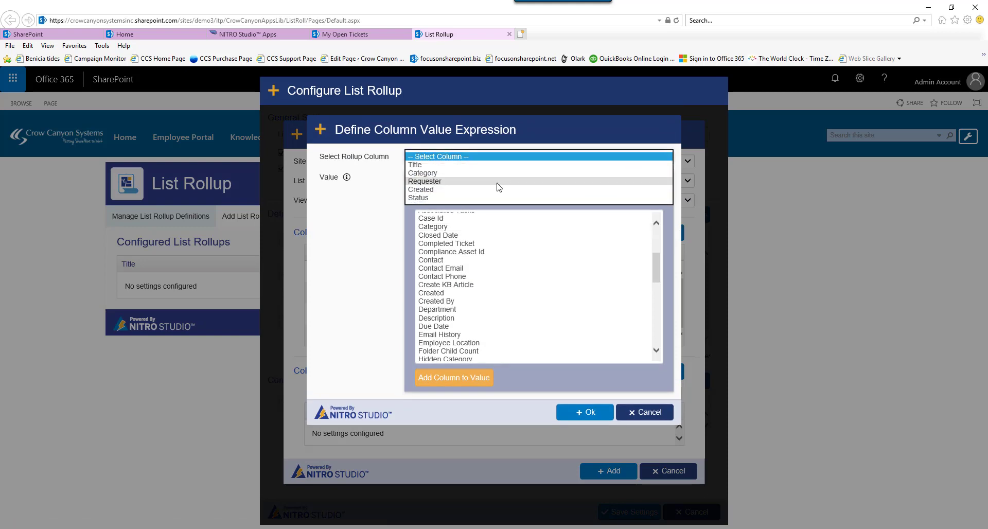
{"action": "left_click", "coordinate": [487, 198]}
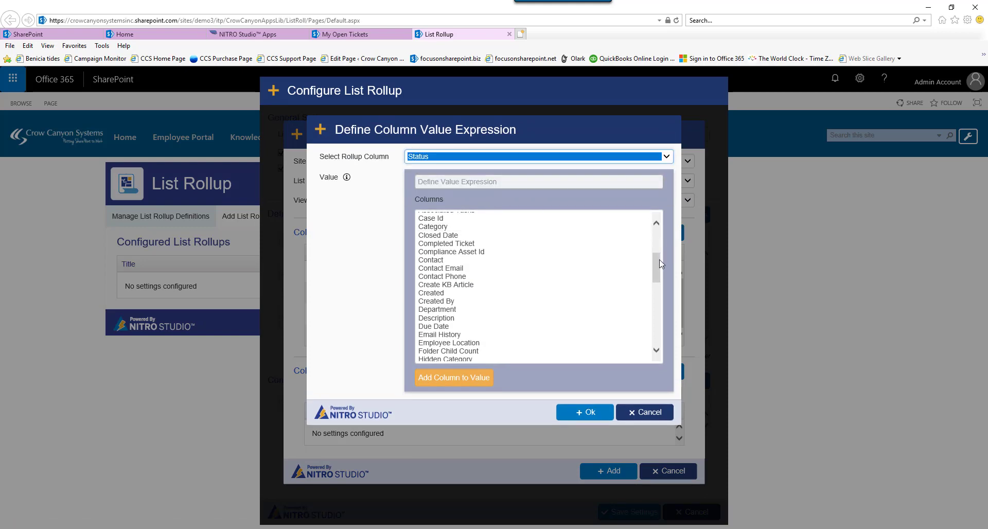
{"action": "left_click_drag", "start_coordinate": [661, 263], "coordinate": [669, 305]}
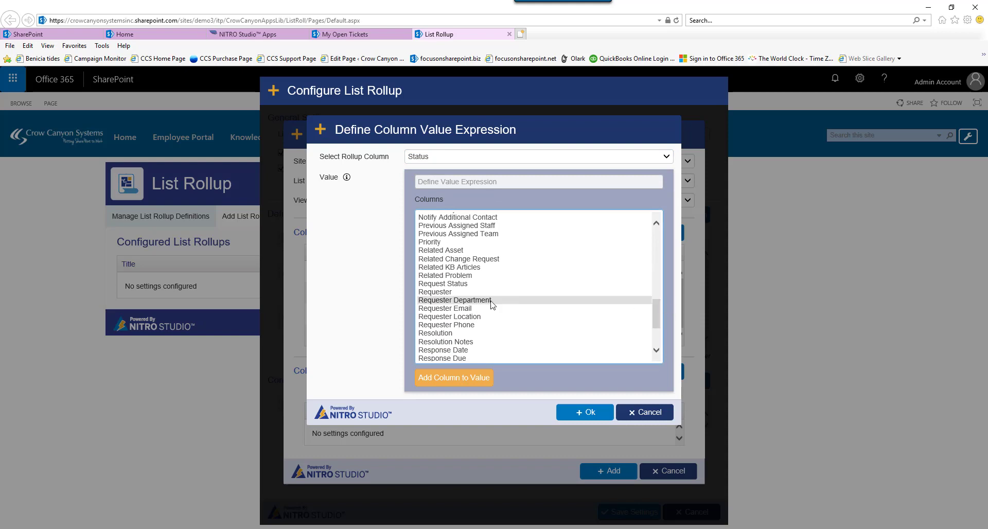
{"action": "left_click", "coordinate": [465, 283]}
{"action": "left_click", "coordinate": [463, 378]}
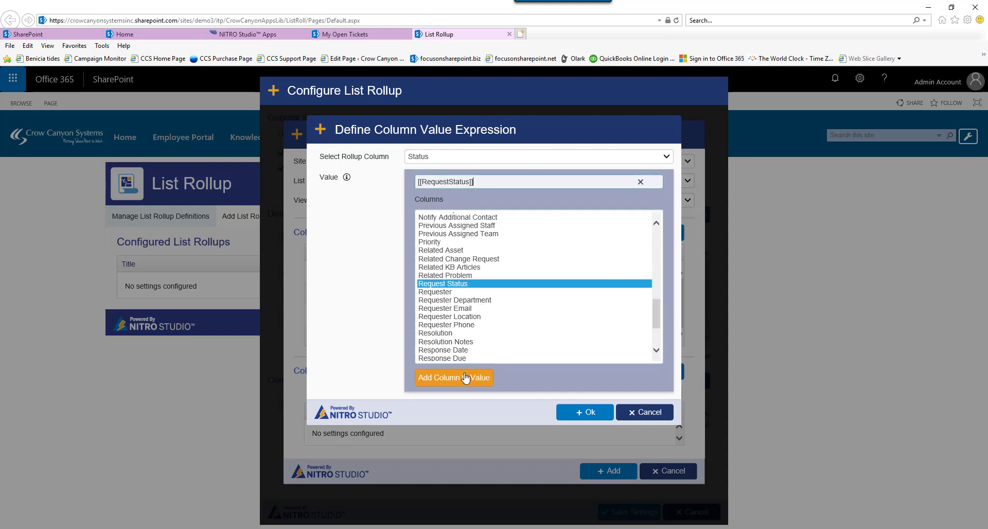
{"action": "left_click", "coordinate": [583, 413]}
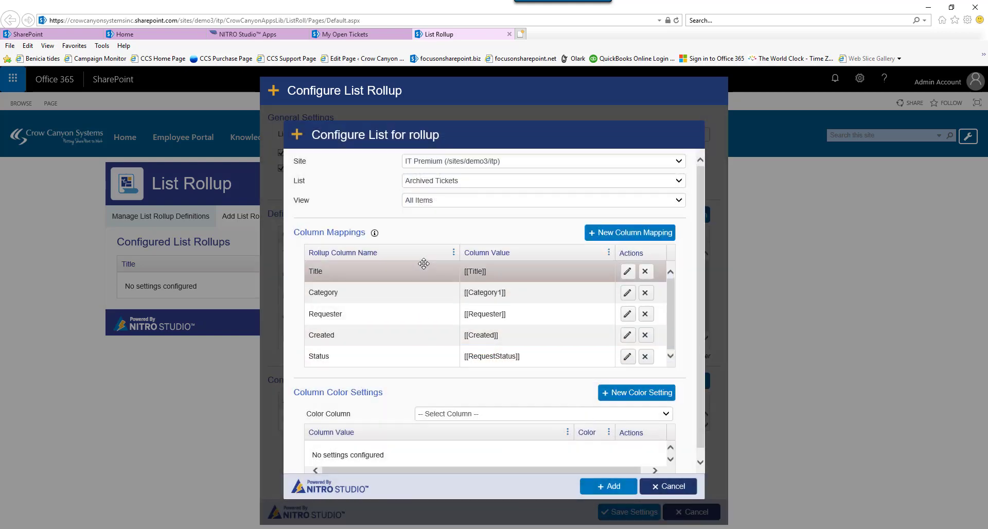
- Add the mapped Archived Tickets list to the rollup and save the Ticket Rollup settings
{"action": "left_click", "coordinate": [610, 487]}
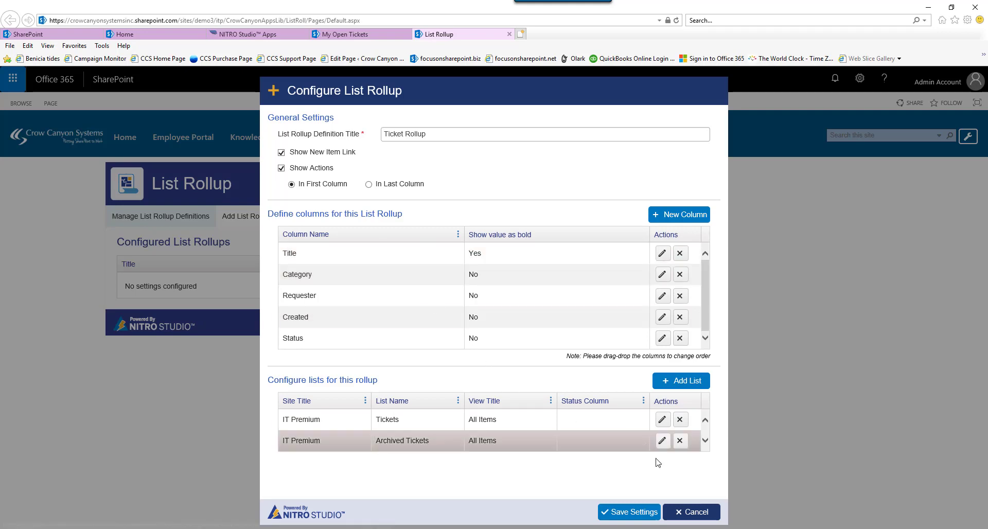
{"action": "left_click", "coordinate": [649, 514]}
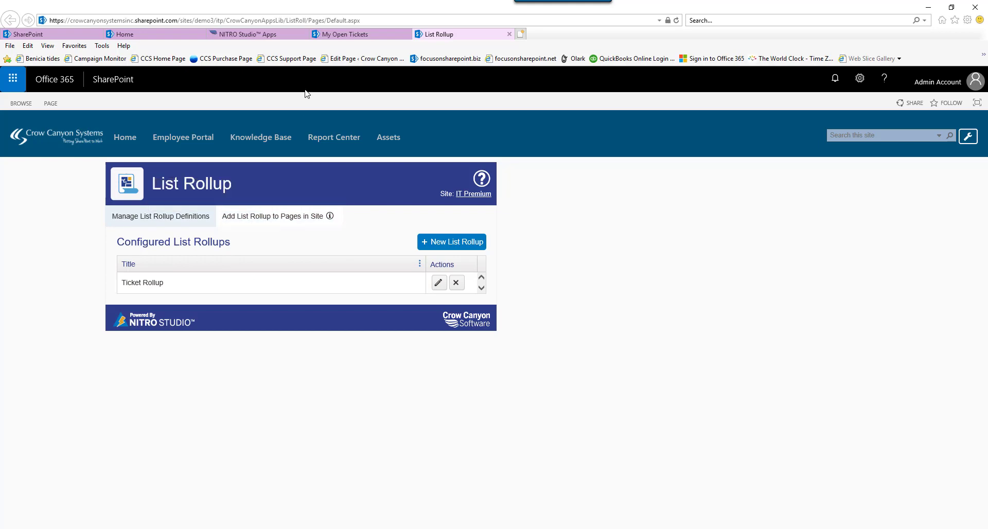
- Copy the My Open Tickets page address up to and including .aspx, without its query string
{"action": "left_click", "coordinate": [338, 35]}
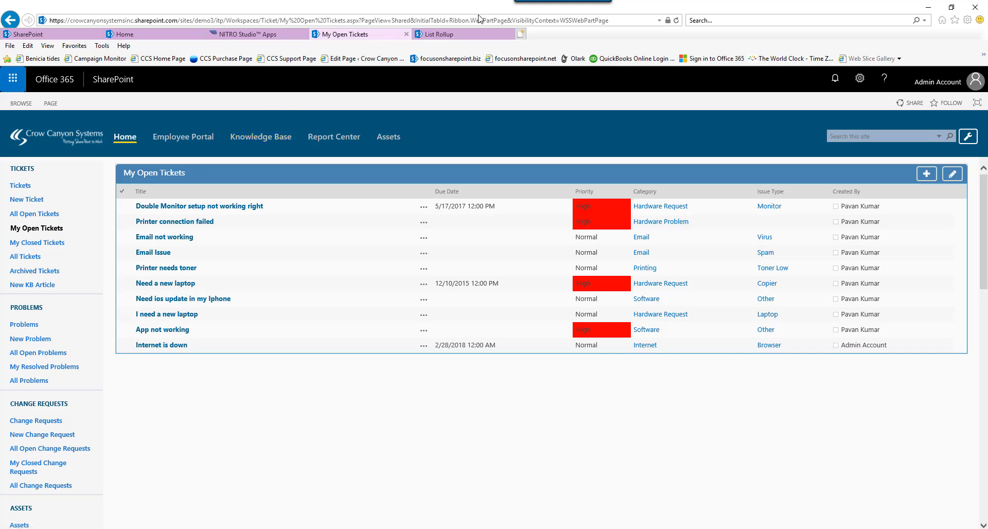
{"action": "left_click", "coordinate": [357, 20]}
{"action": "left_click", "coordinate": [357, 20]}
{"action": "left_click_drag", "start_coordinate": [360, 20], "coordinate": [27, 13]}
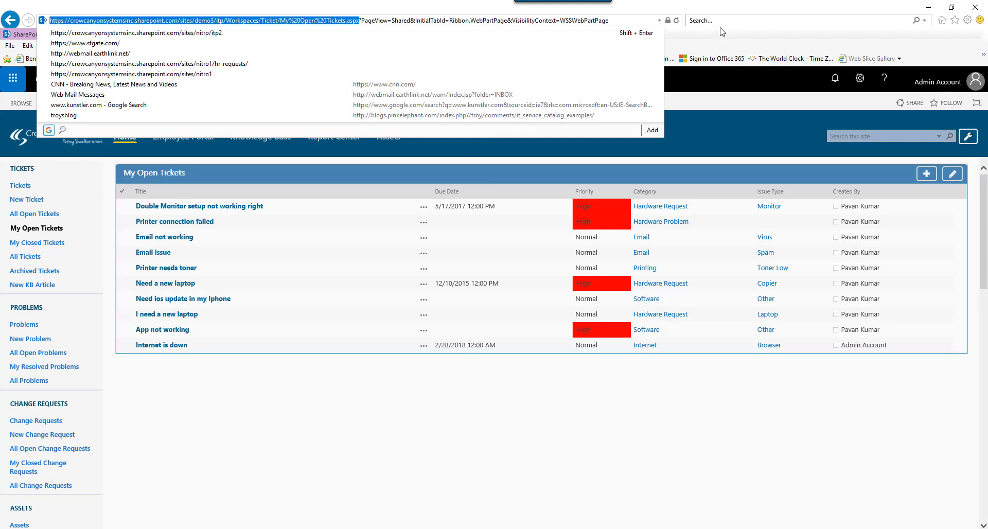
{"action": "left_click", "coordinate": [756, 9]}
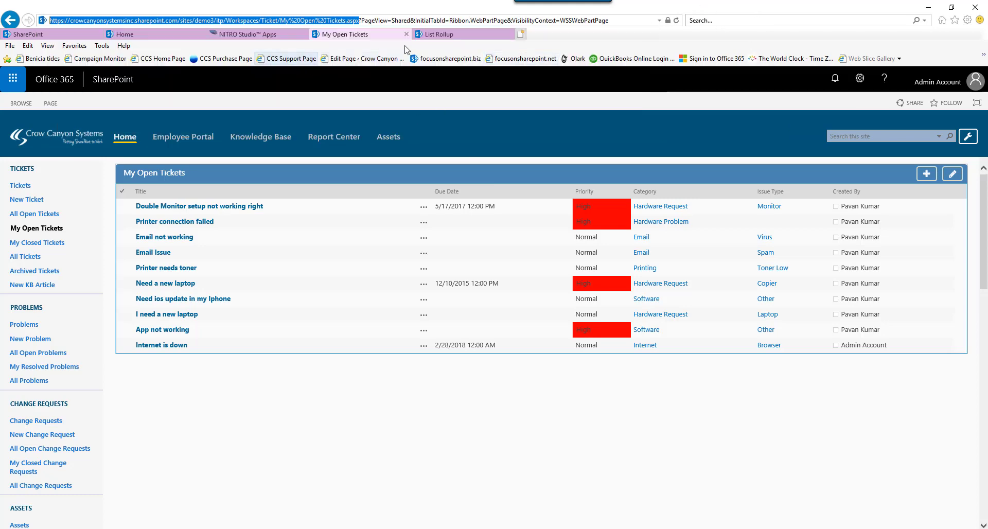
- Start adding the list rollup to a site page by URL, entering the My Open Tickets address ending in /demo3/itp/Workspaces/Ticket/My%20Open%20Tickets.aspx
{"action": "left_click", "coordinate": [432, 34]}
{"action": "left_click", "coordinate": [283, 217]}
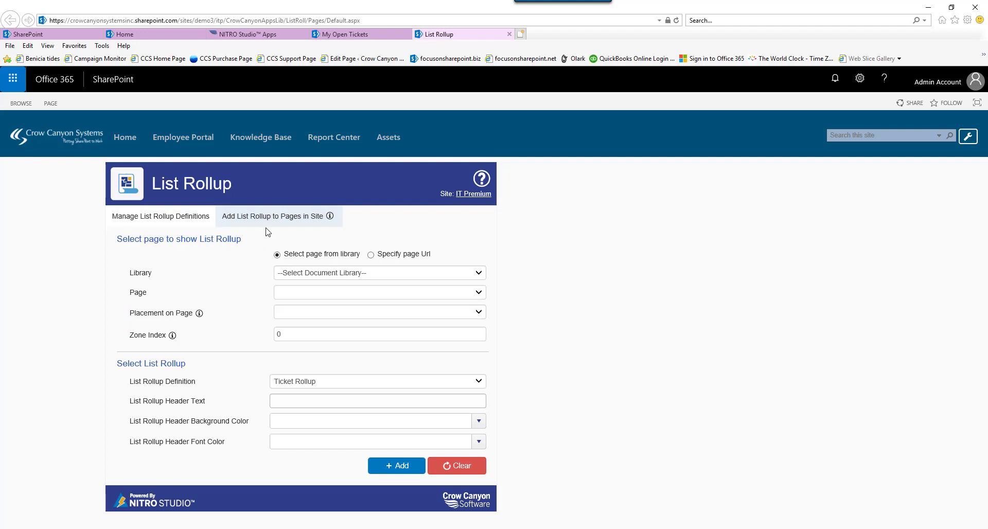
{"action": "left_click", "coordinate": [371, 255]}
{"action": "left_click", "coordinate": [358, 269]}
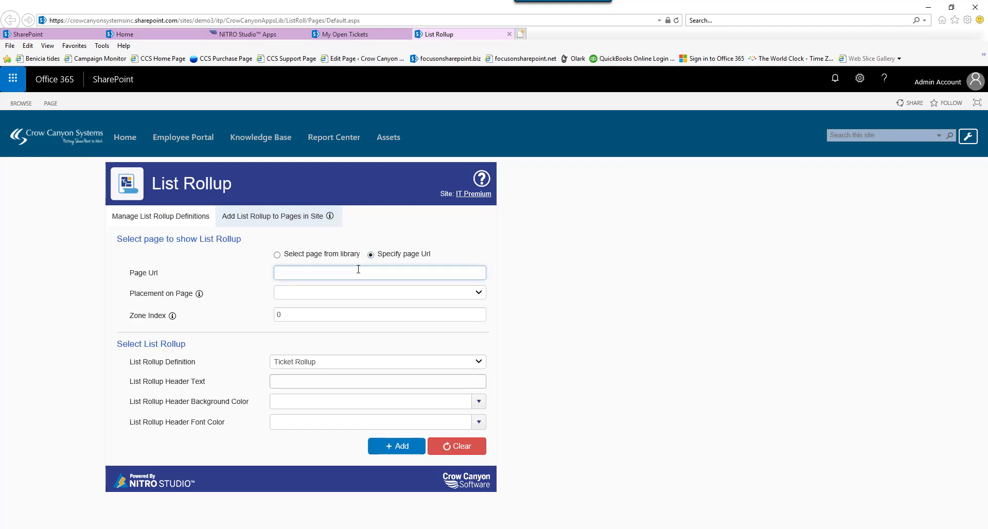
{"action": "type", "text": "/demo3/itp/Workspaces/Ticket/My%20Open%20Tickets.aspx"}
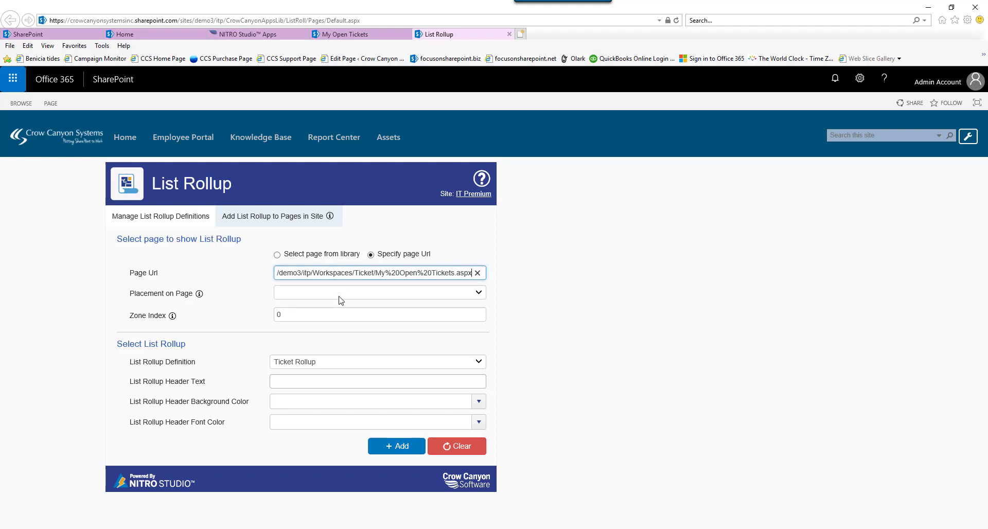
- Set the rollup's placement on the page to Header and keep Ticket Rollup as the list rollup definition
{"action": "left_click", "coordinate": [479, 292]}
{"action": "left_click", "coordinate": [484, 299]}
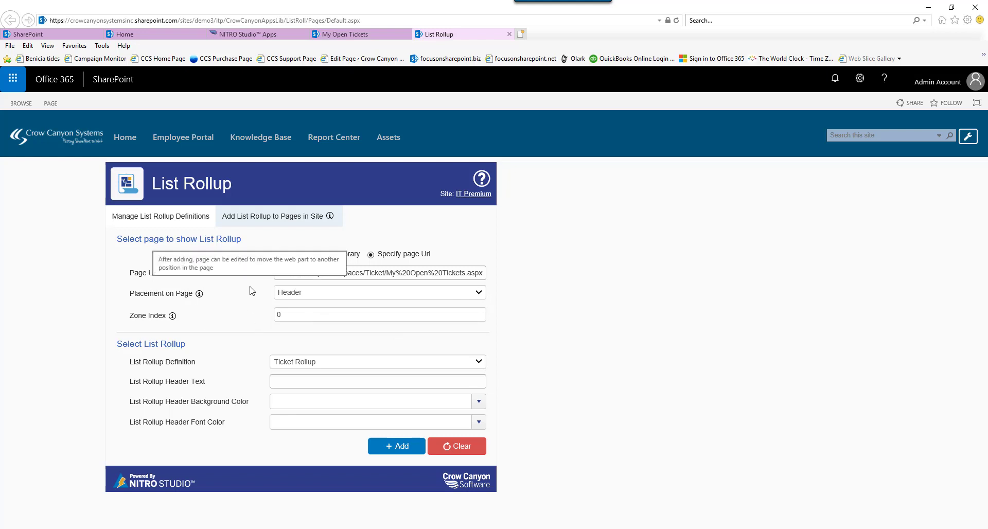
{"action": "left_click", "coordinate": [480, 294]}
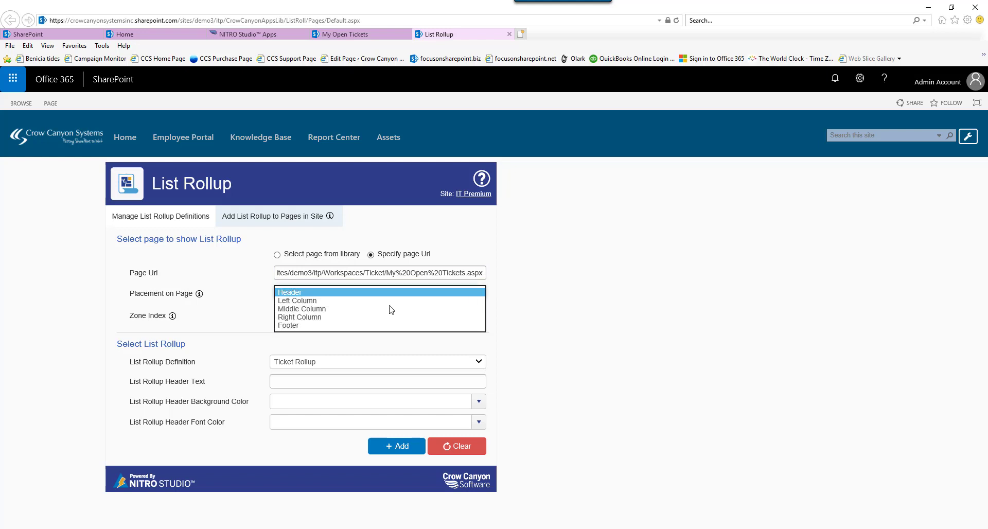
{"action": "left_click", "coordinate": [539, 292]}
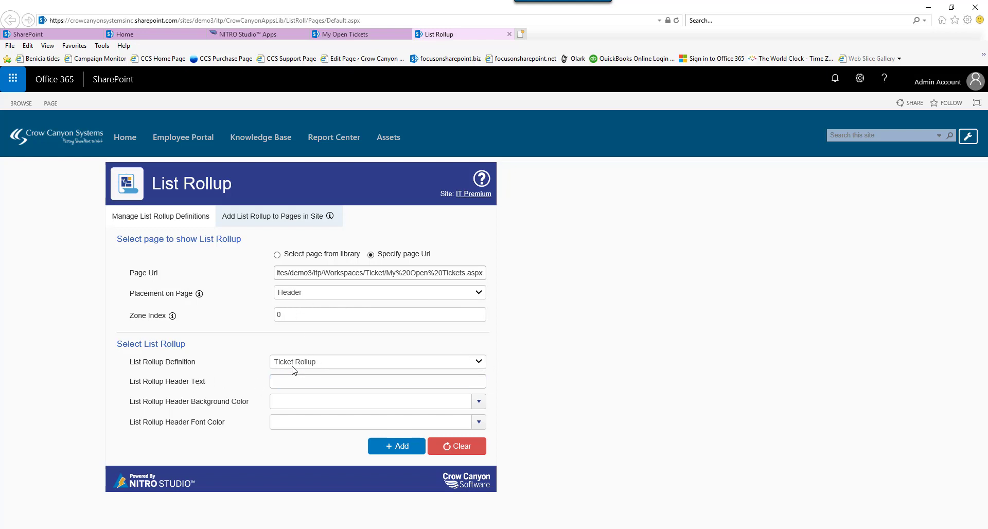
{"action": "left_click", "coordinate": [474, 362]}
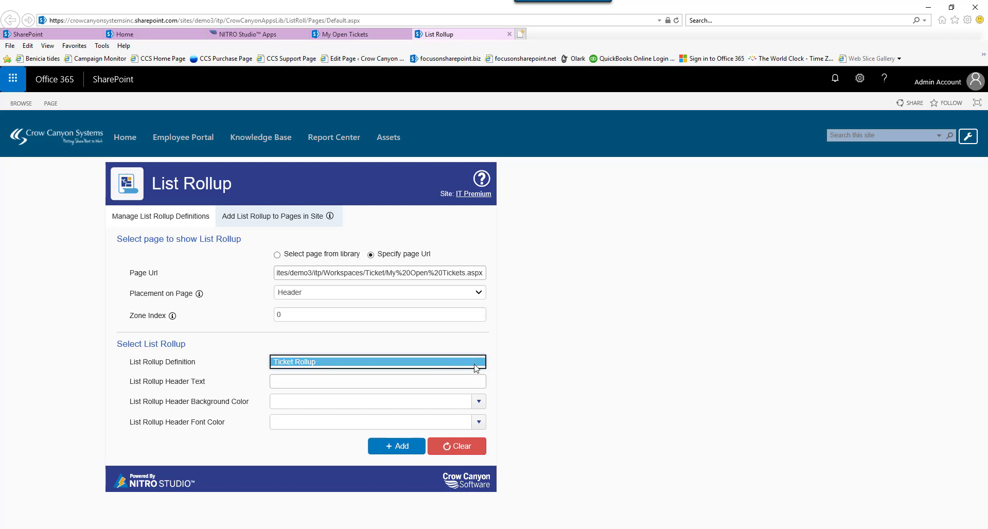
{"action": "left_click", "coordinate": [468, 366]}
{"action": "left_click", "coordinate": [516, 366]}
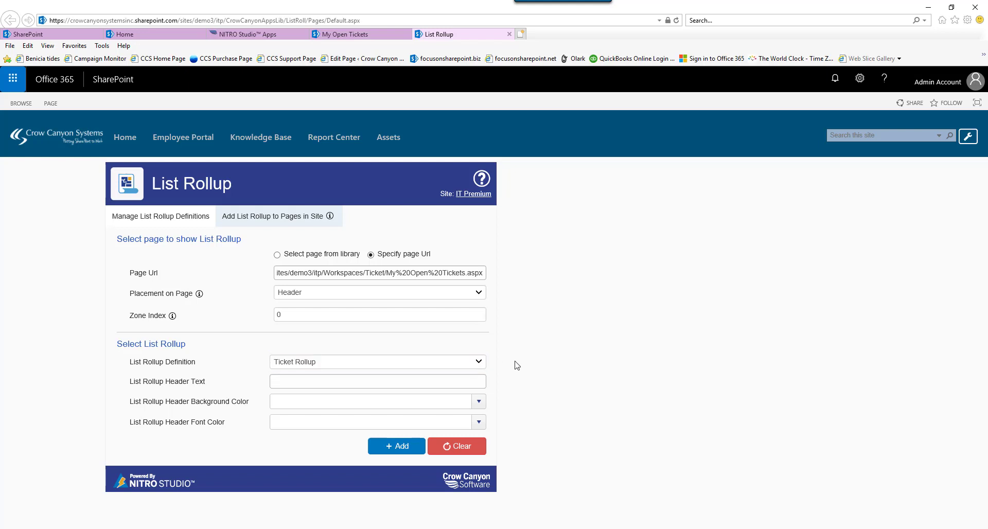
- Enter "Ticklets" as the list rollup header text and set its header background color to light green #84e58a
{"action": "left_click", "coordinate": [286, 382]}
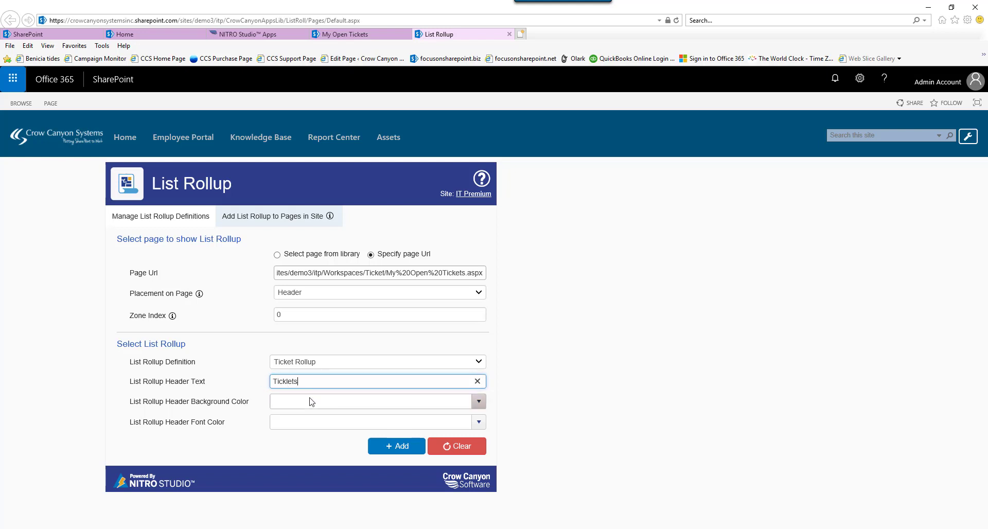
{"action": "left_click", "coordinate": [479, 401]}
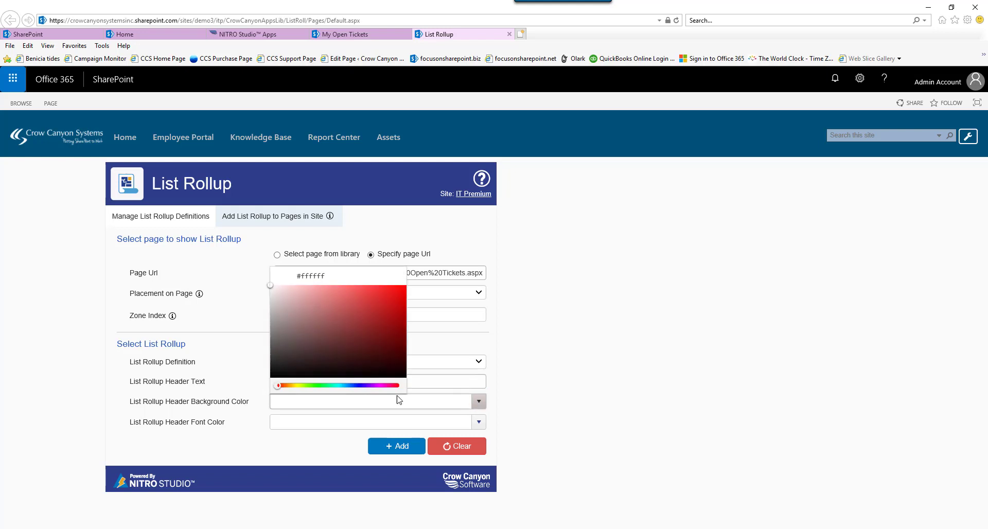
{"action": "left_click", "coordinate": [320, 385]}
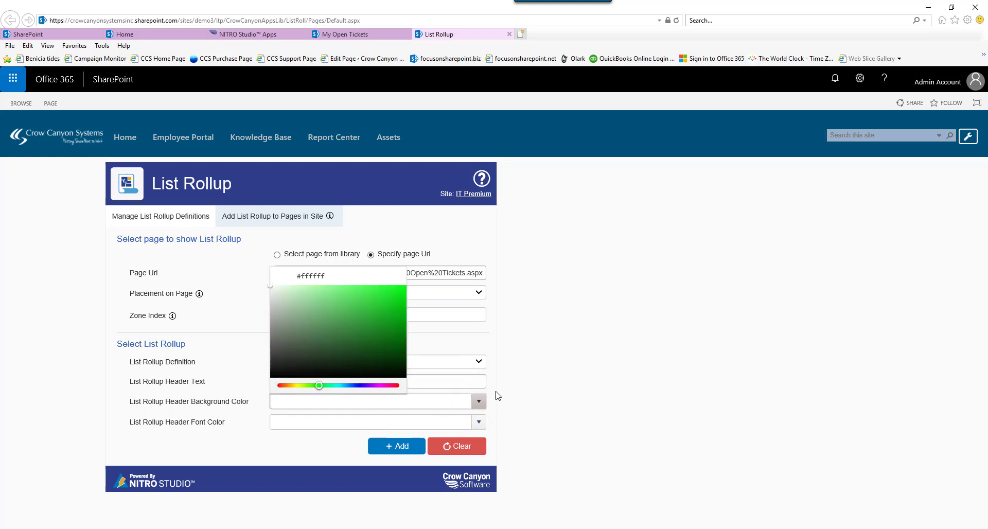
{"action": "left_click", "coordinate": [531, 409]}
{"action": "left_click", "coordinate": [478, 401]}
{"action": "left_click", "coordinate": [332, 320]}
{"action": "left_click", "coordinate": [328, 295]}
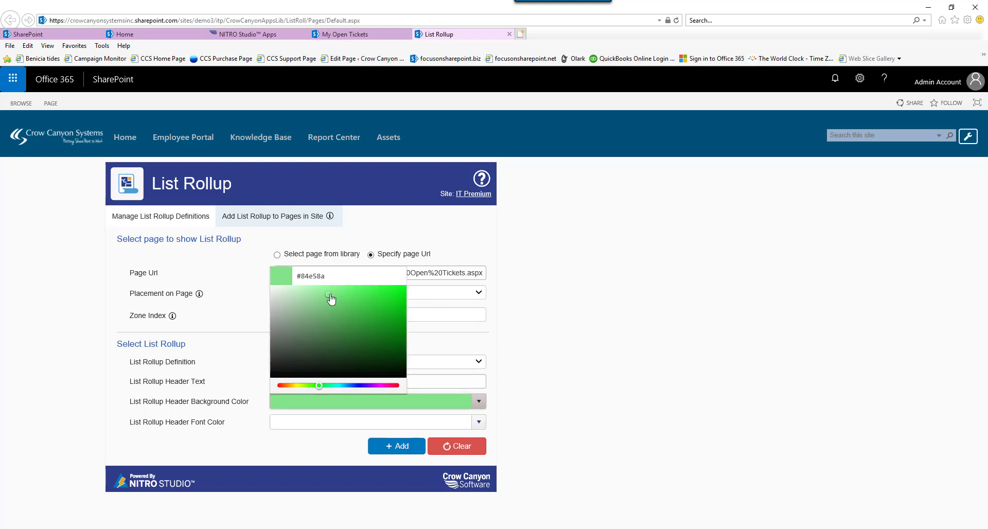
{"action": "left_click", "coordinate": [654, 352]}
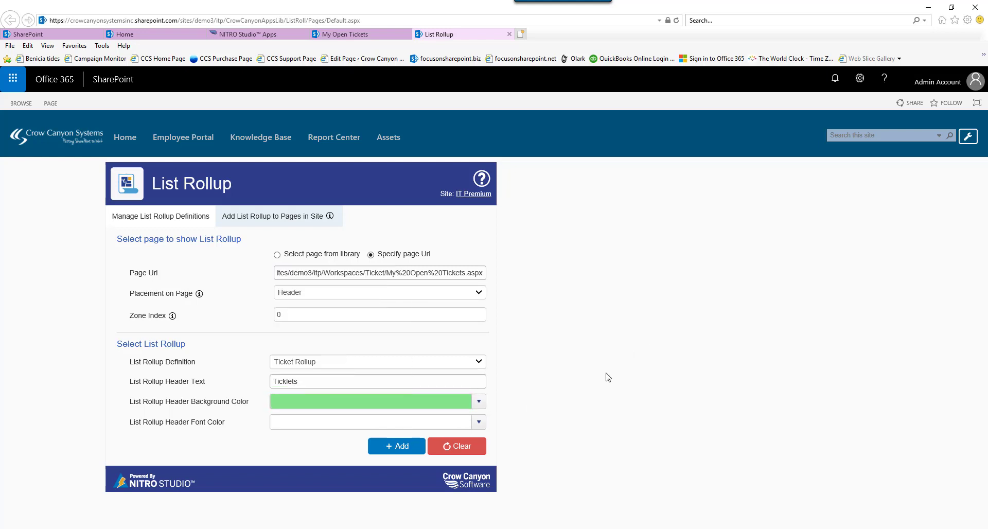
- Set the list rollup header font color to near-black #070707
{"action": "left_click", "coordinate": [479, 423]}
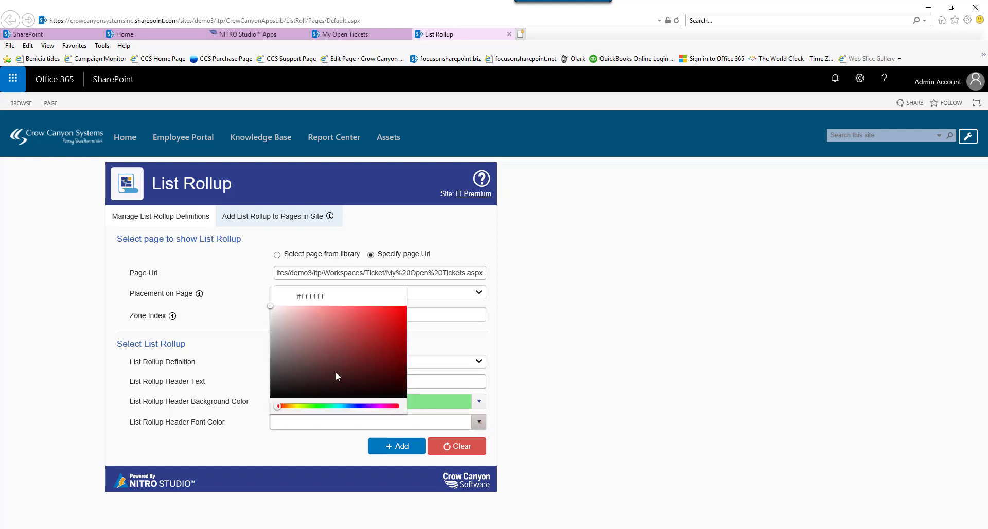
{"action": "left_click", "coordinate": [272, 393]}
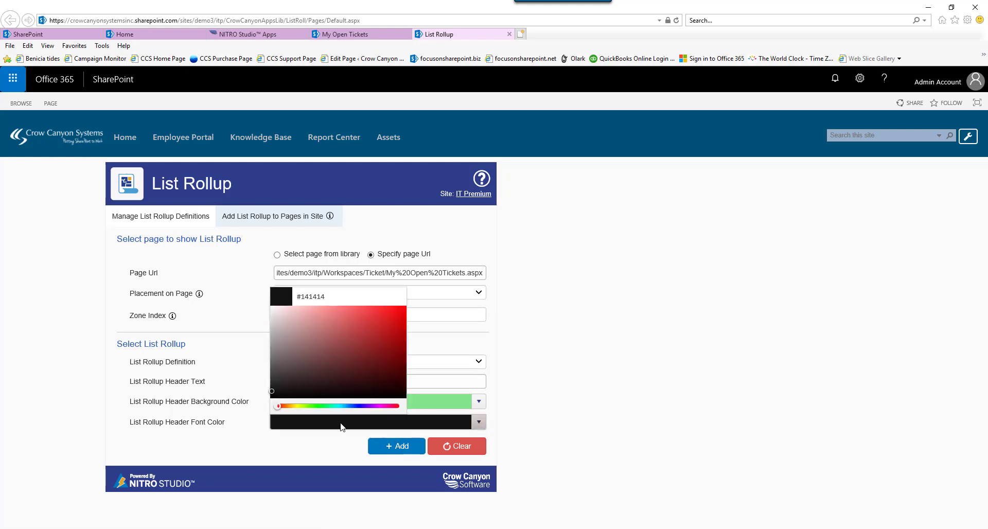
{"action": "left_click", "coordinate": [271, 396]}
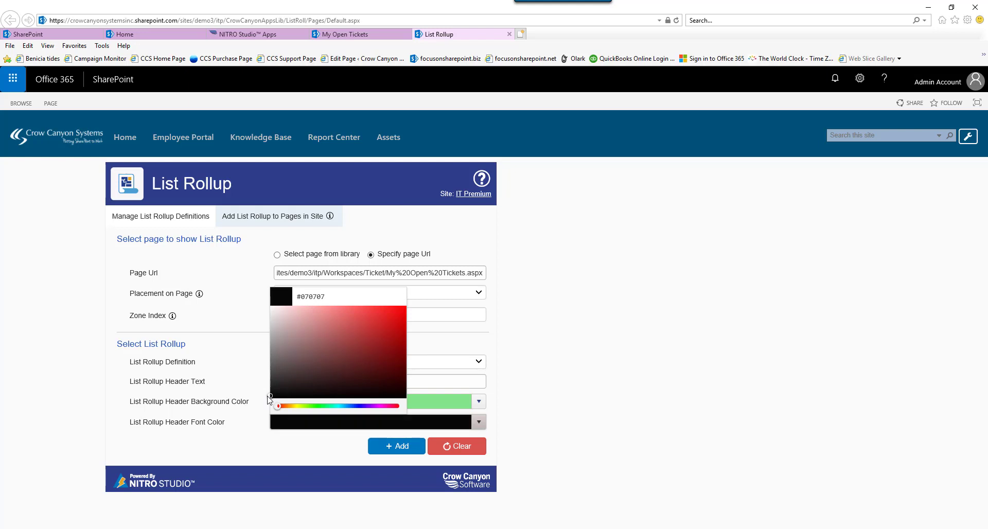
{"action": "left_click", "coordinate": [656, 420]}
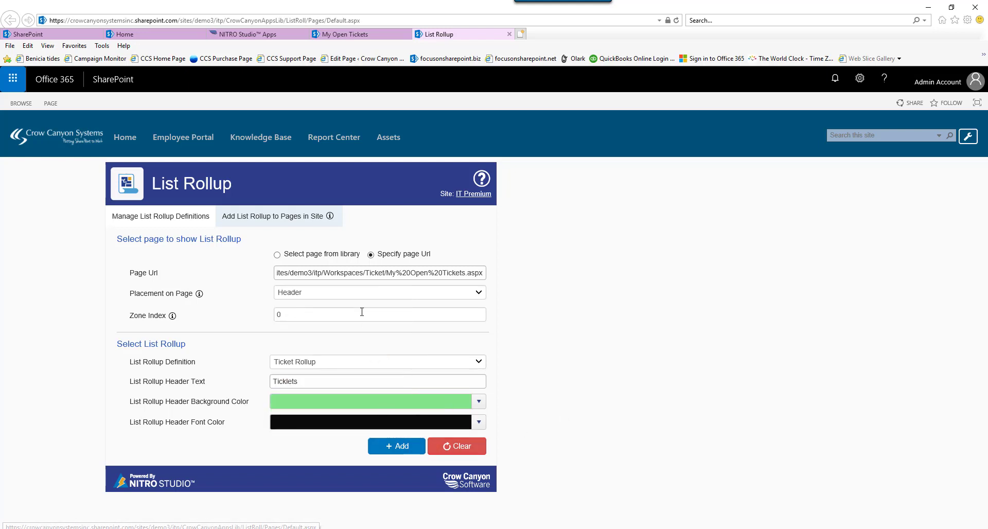
- Add the rollup to the page, then correct the header text to "Tickets" and add it again
{"action": "left_click", "coordinate": [390, 449]}
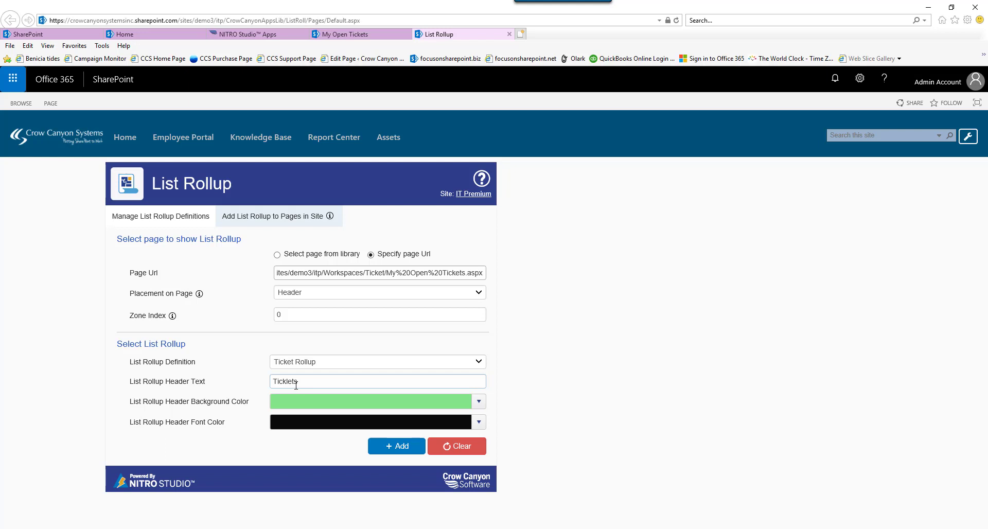
{"action": "left_click", "coordinate": [289, 381]}
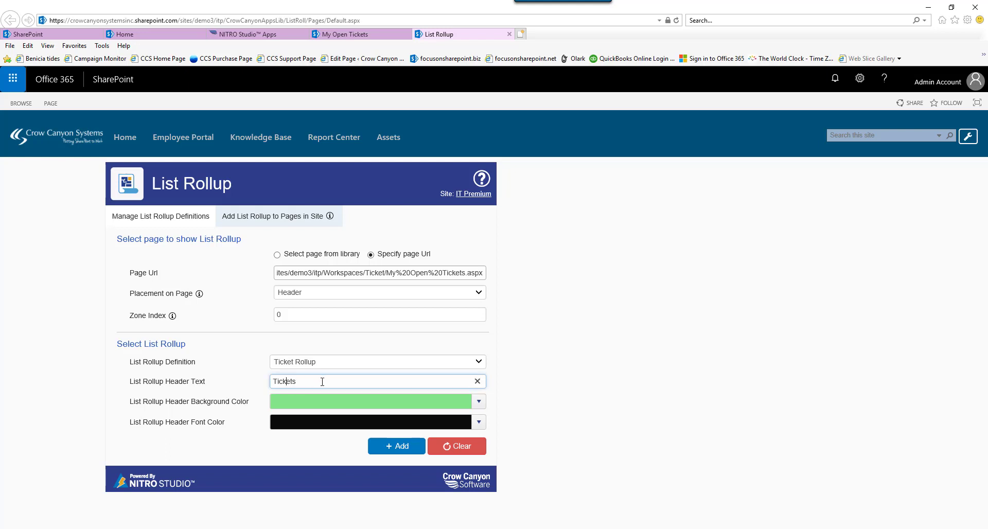
{"action": "left_click", "coordinate": [407, 447]}
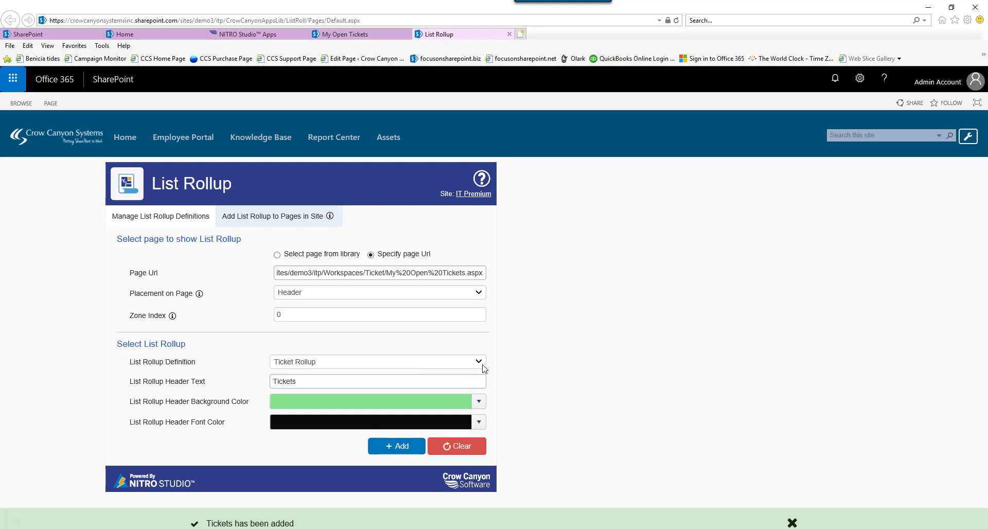
- Return to the My Open Tickets page and reload it, agreeing to resend the submitted information
{"action": "left_click", "coordinate": [332, 34]}
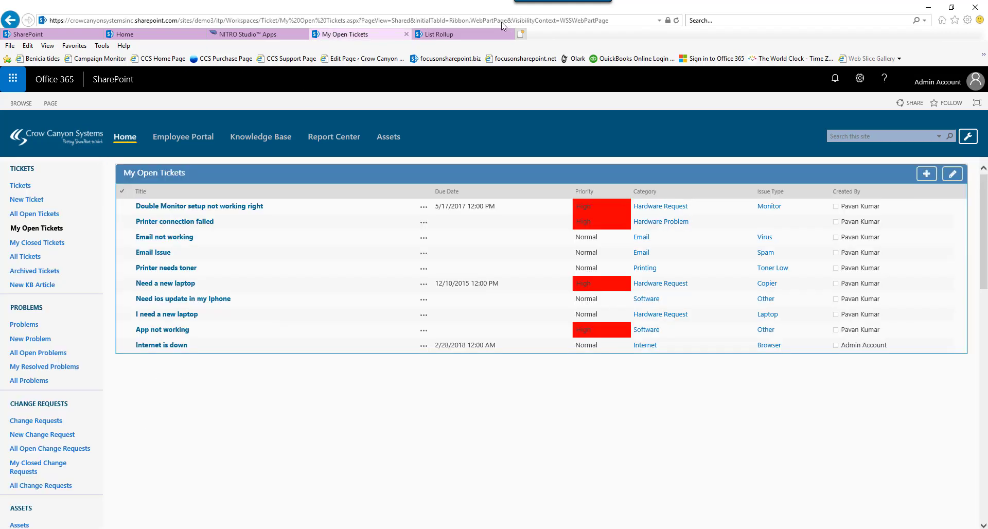
{"action": "left_click", "coordinate": [677, 21]}
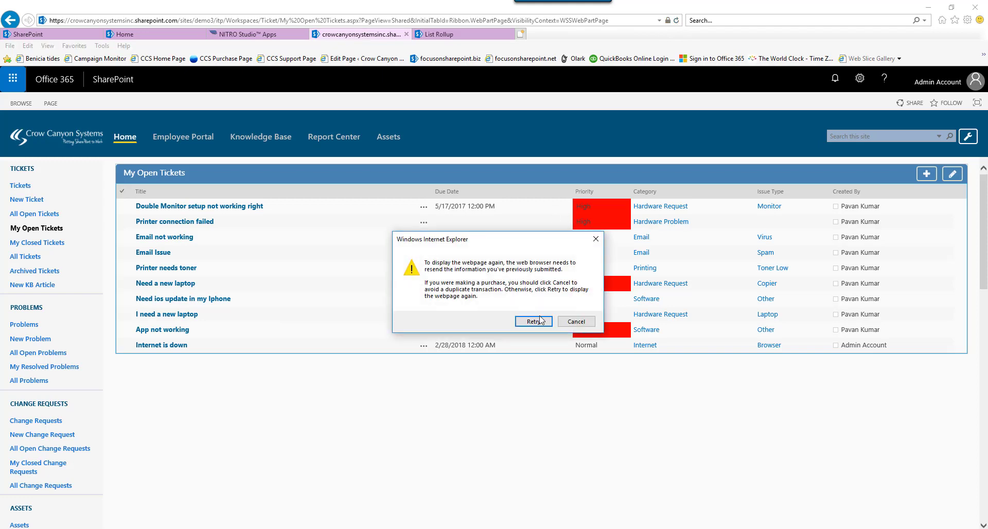
{"action": "left_click", "coordinate": [535, 321]}
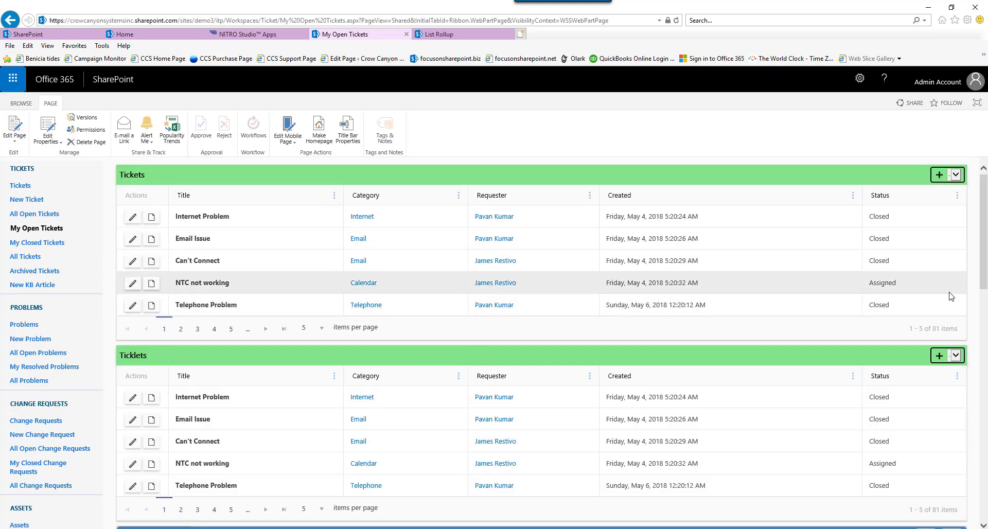
- Edit the My Open Tickets page, delete the duplicate Ticklets web part, and stop editing
{"action": "left_click", "coordinate": [15, 135]}
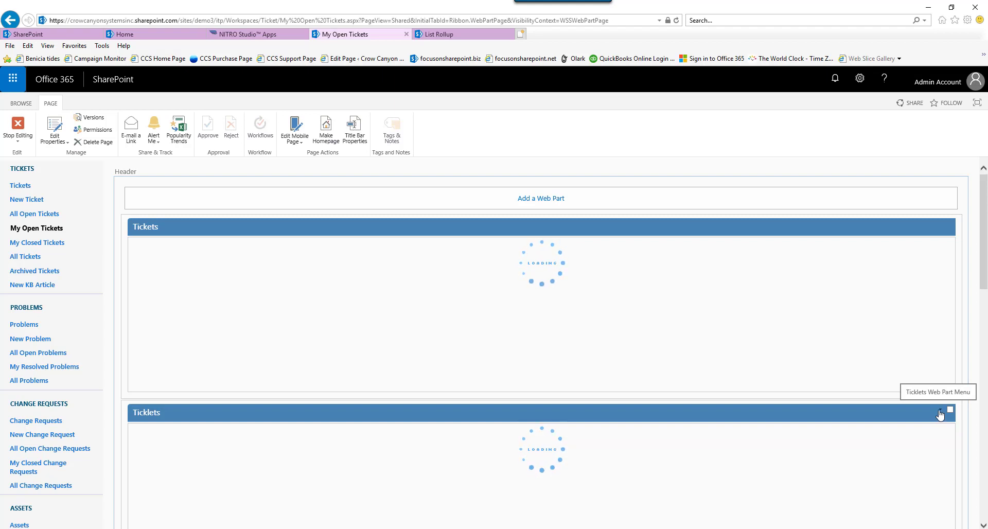
{"action": "left_click", "coordinate": [940, 413]}
{"action": "left_click", "coordinate": [907, 455]}
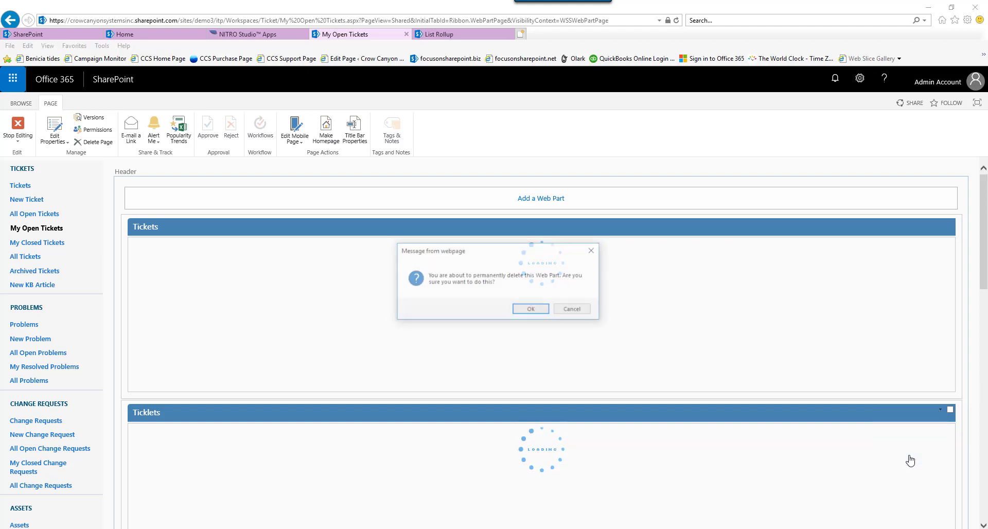
{"action": "left_click", "coordinate": [539, 310]}
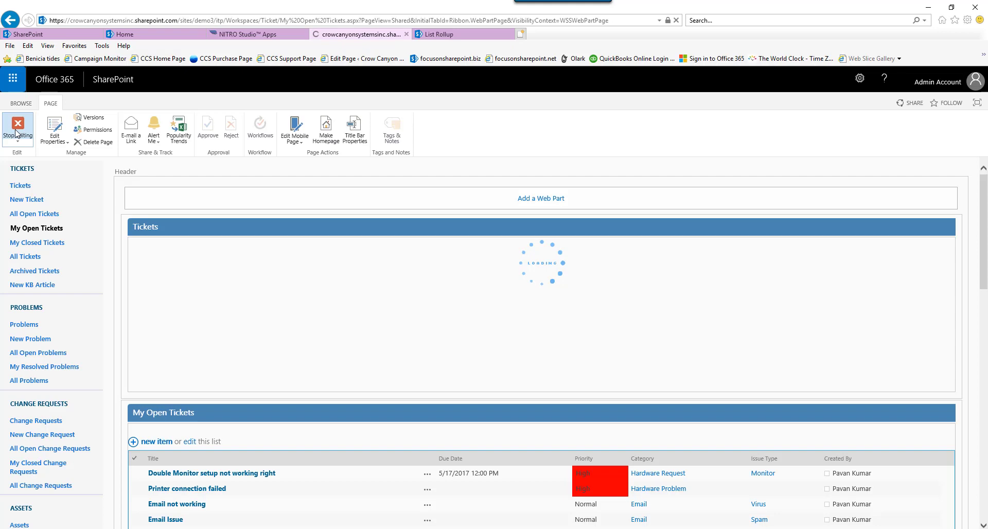
{"action": "left_click", "coordinate": [16, 133]}
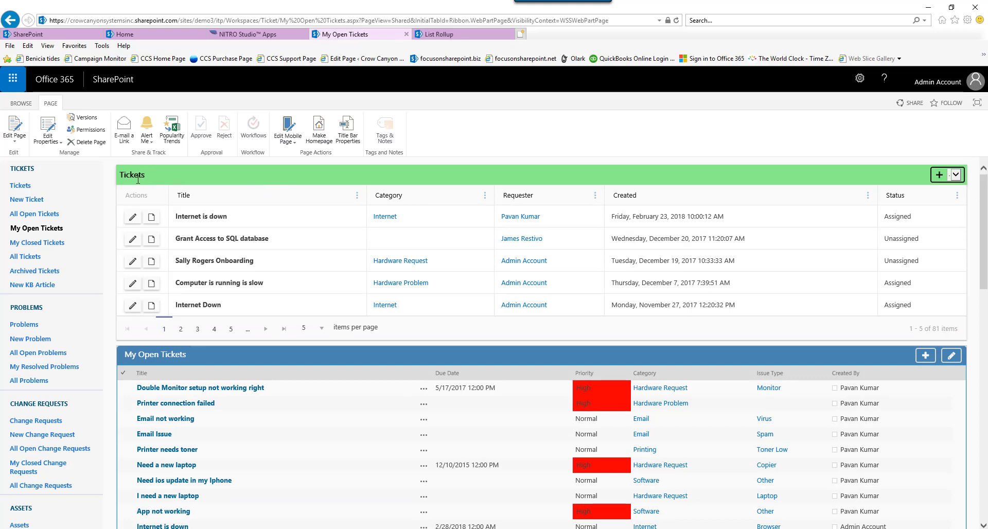
- Set the Tickets rollup on the My Open Tickets page to show 10 items per page
{"action": "left_click", "coordinate": [438, 34]}
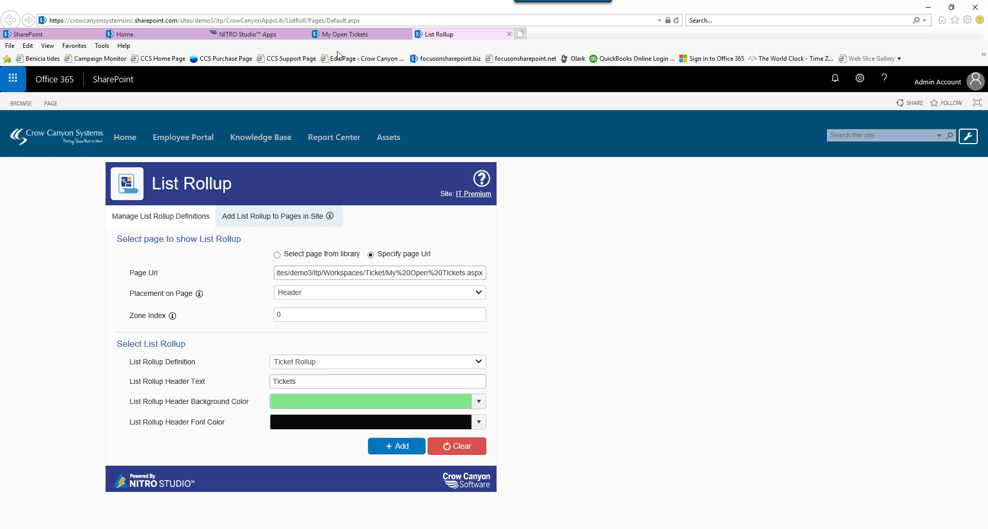
{"action": "left_click", "coordinate": [336, 35]}
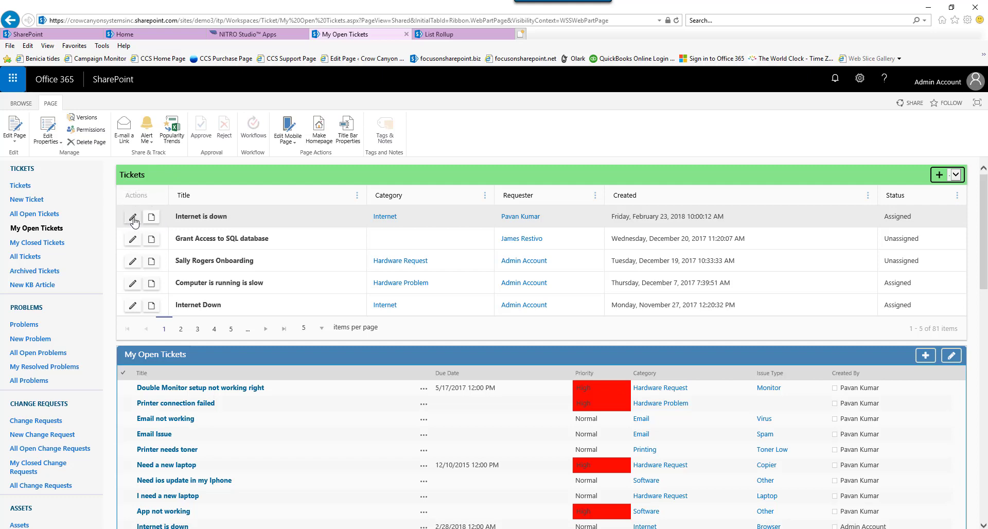
{"action": "left_click", "coordinate": [321, 328]}
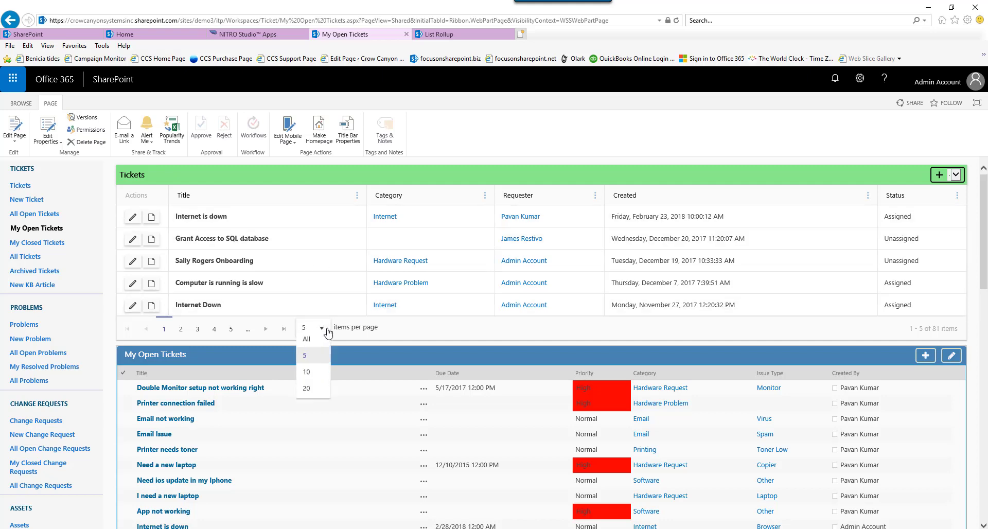
{"action": "left_click", "coordinate": [314, 381]}
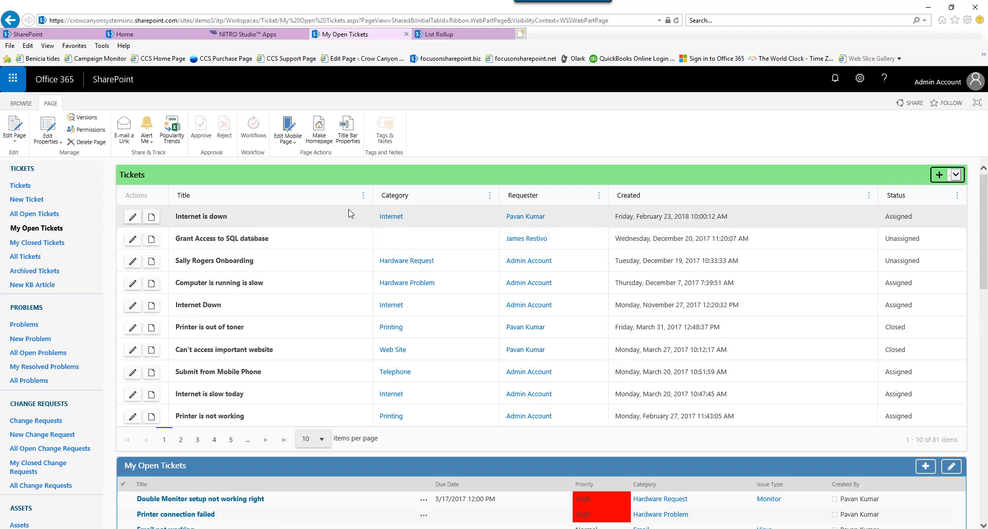
{"action": "left_click", "coordinate": [363, 196]}
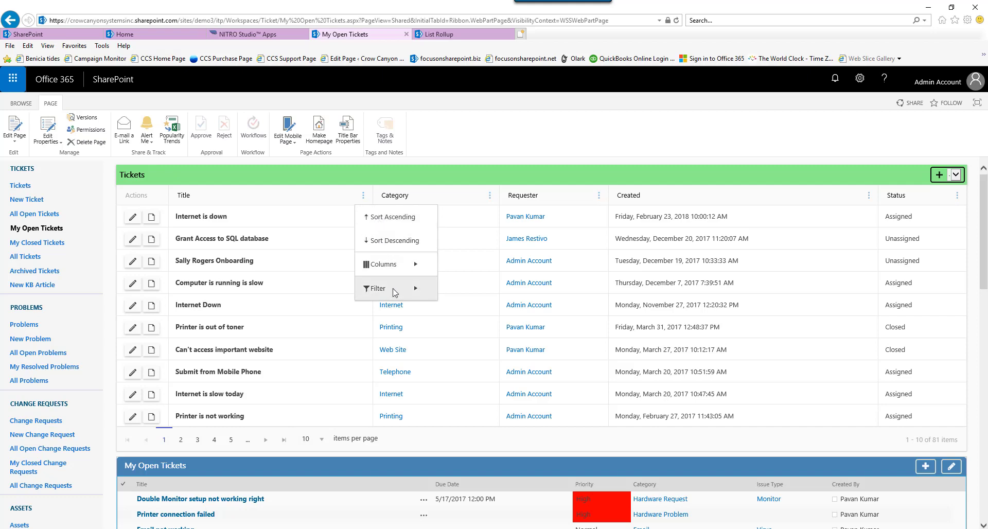
{"action": "mouse_move", "coordinate": [394, 288]}
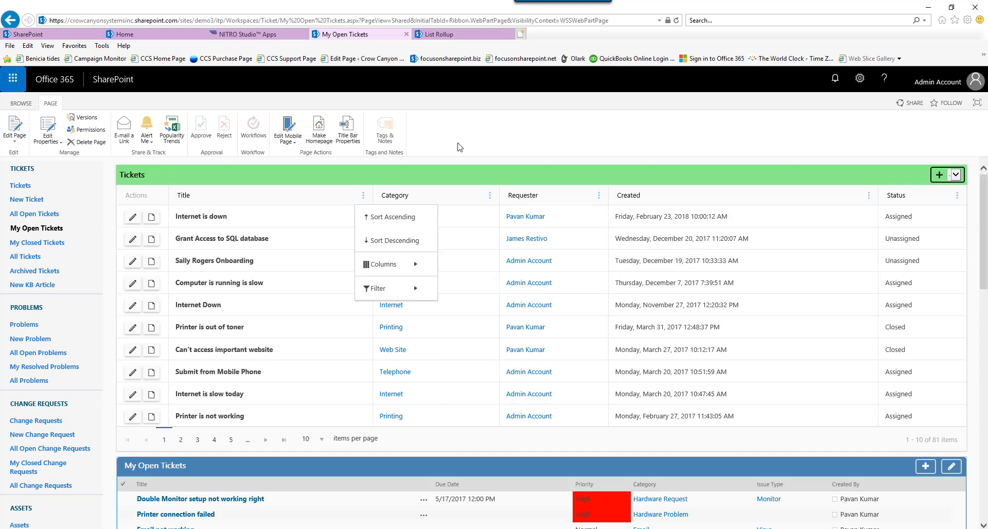
{"action": "left_click", "coordinate": [436, 152]}
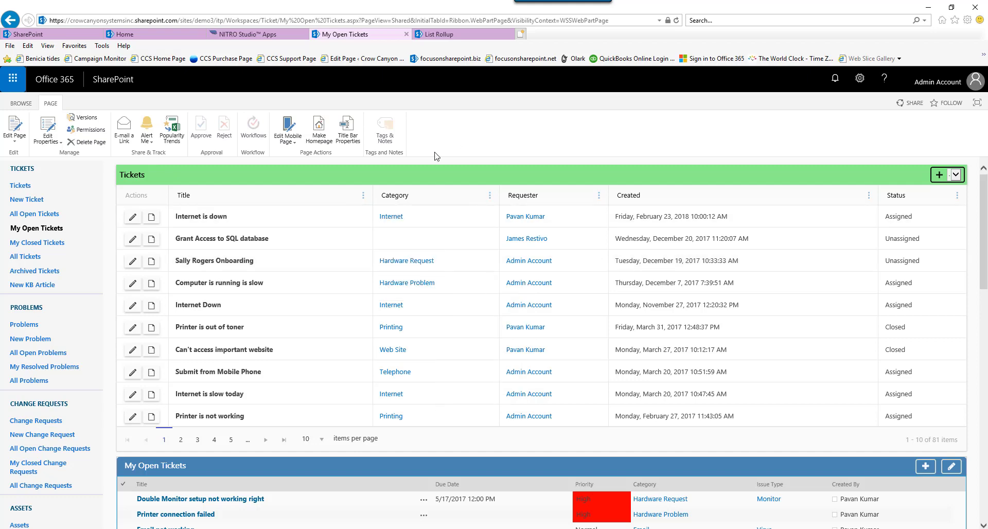
- Filter the Tickets rollup to items whose Status is equal to Assigned
{"action": "left_click", "coordinate": [956, 198]}
{"action": "mouse_move", "coordinate": [967, 290]}
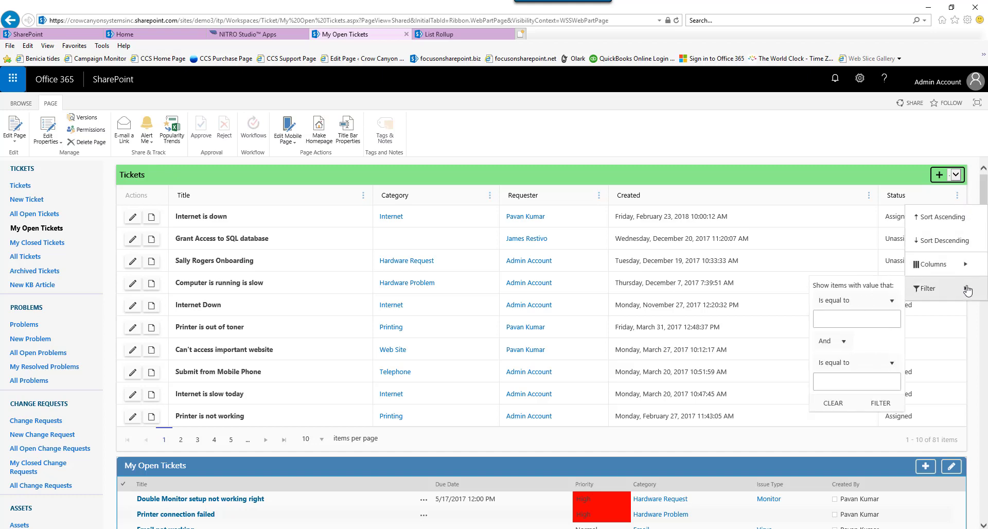
{"action": "left_click", "coordinate": [879, 322]}
{"action": "type", "text": "AZ"}
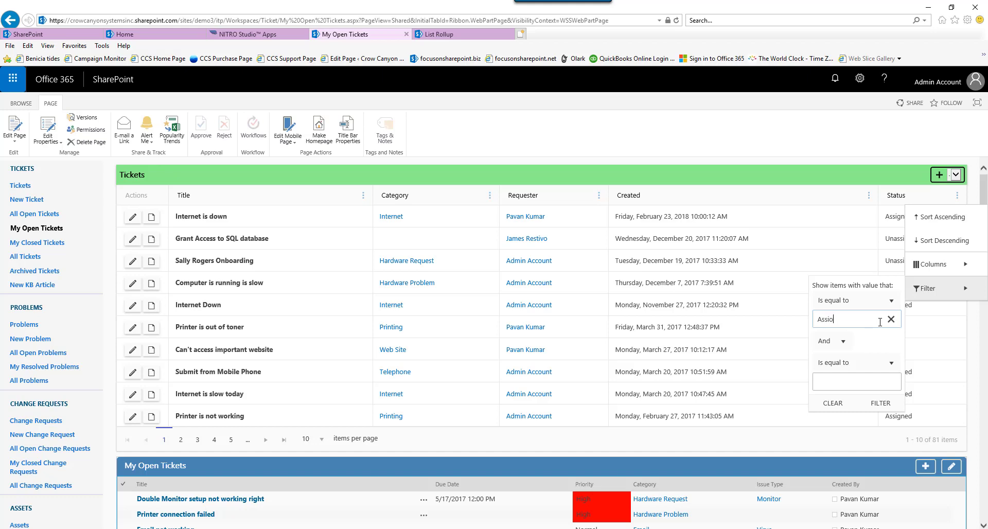
{"action": "type", "text": "signed"}
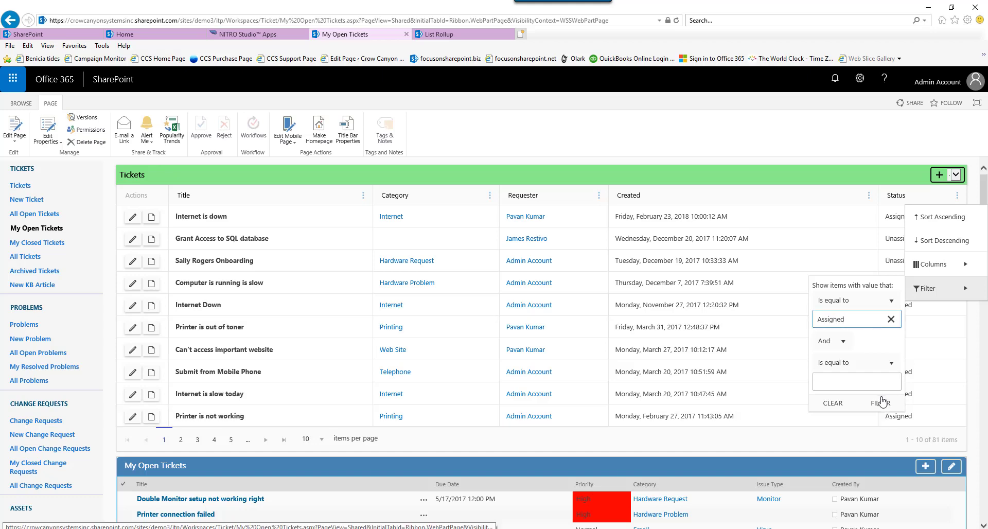
{"action": "left_click", "coordinate": [880, 403]}
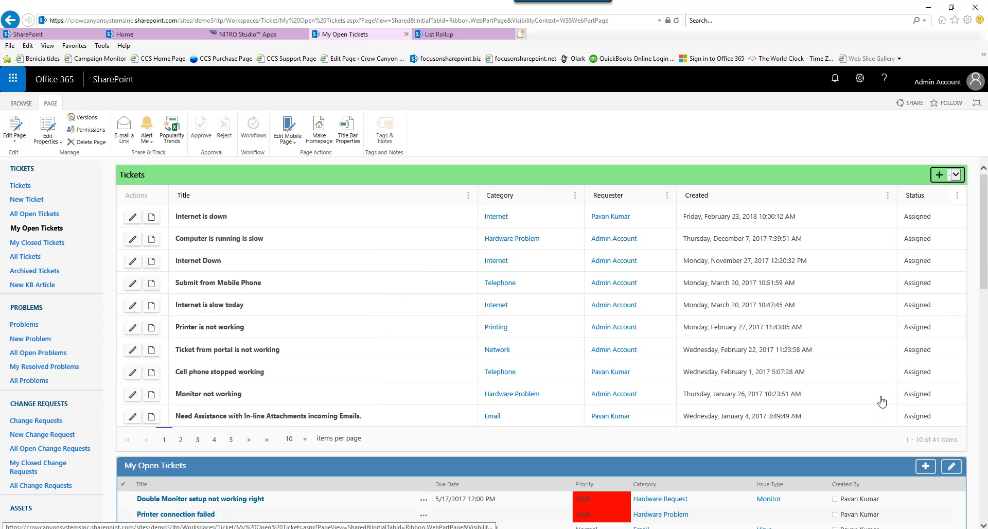
- Clear the Status filter from the Tickets rollup
{"action": "left_click", "coordinate": [956, 195]}
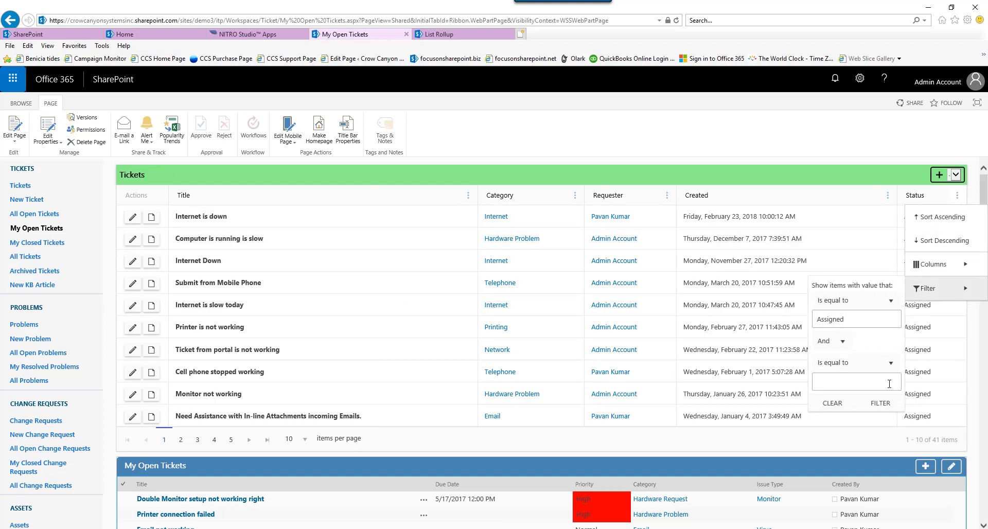
{"action": "mouse_move", "coordinate": [929, 288]}
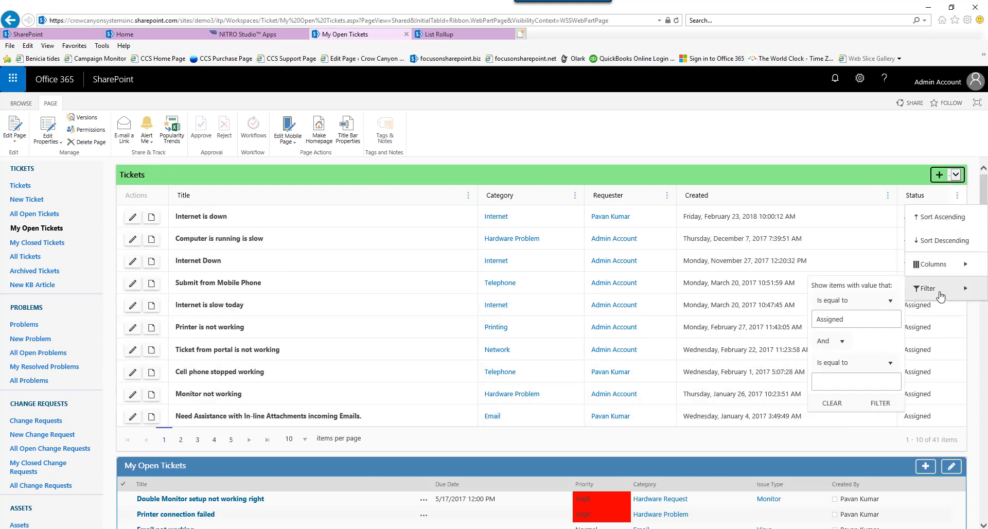
{"action": "left_click", "coordinate": [831, 403]}
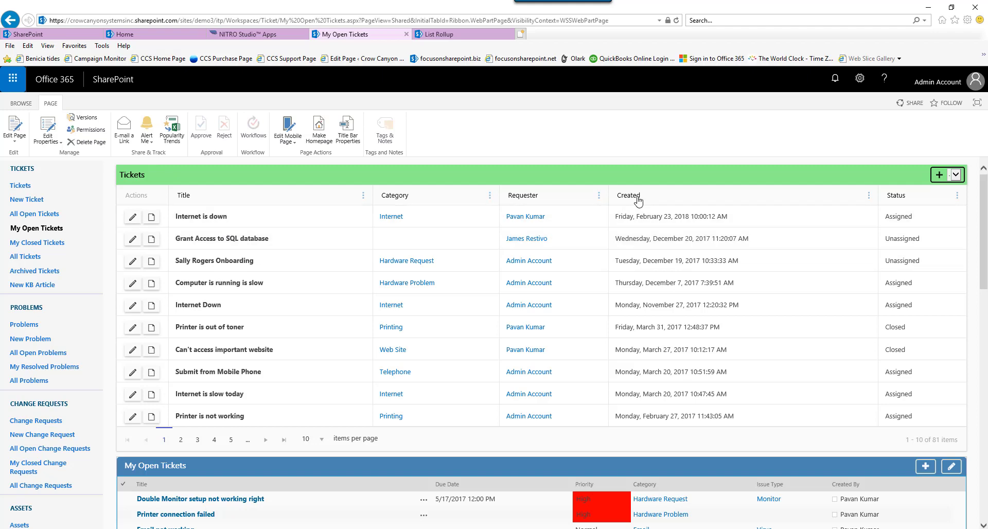
- Start a new item in the Tickets list from the rollup, review its Request Info and Time Tracking sections, and cancel the form
{"action": "left_click", "coordinate": [958, 179]}
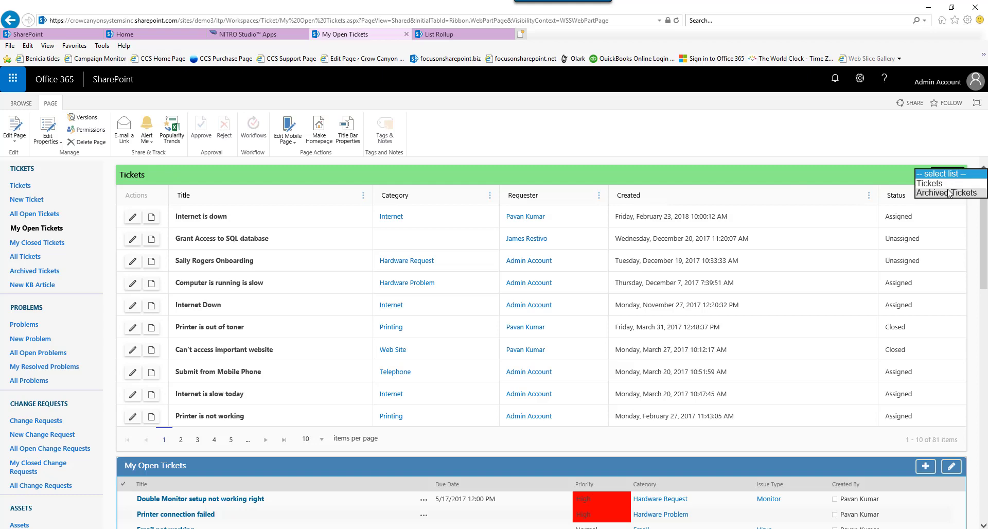
{"action": "left_click", "coordinate": [932, 183]}
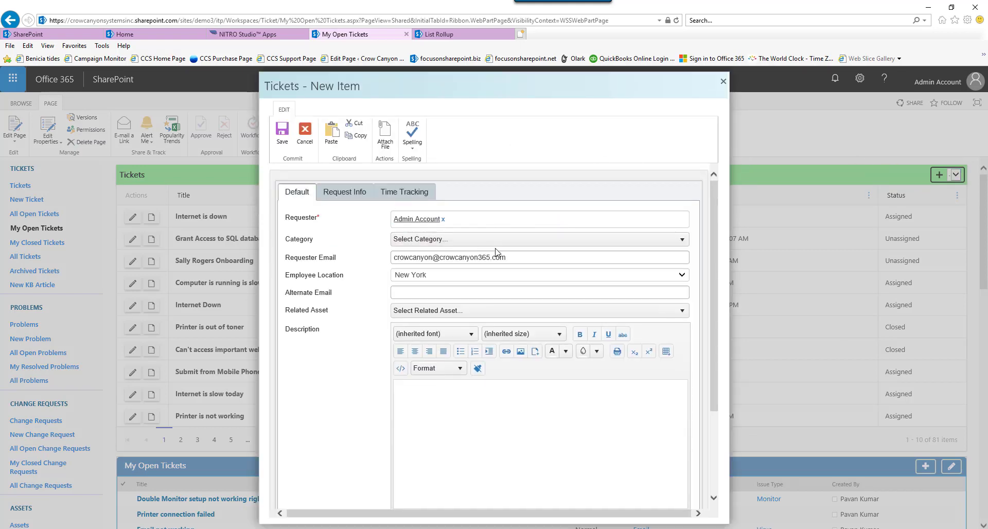
{"action": "left_click", "coordinate": [346, 200]}
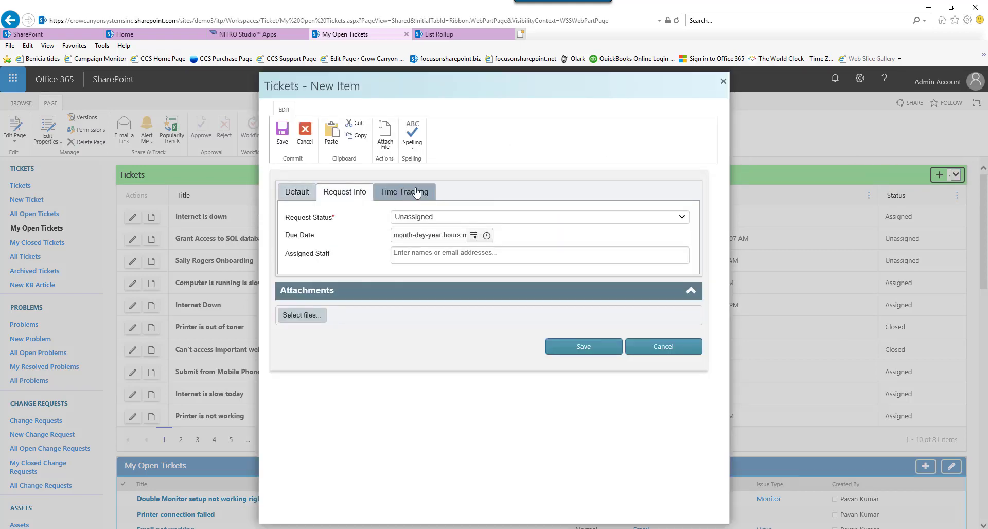
{"action": "left_click", "coordinate": [417, 192]}
{"action": "left_click", "coordinate": [663, 337]}
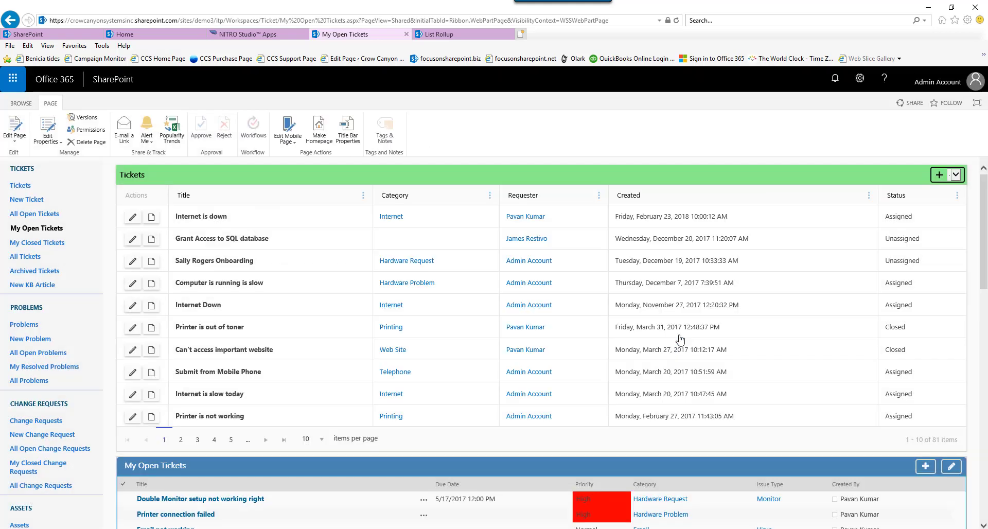
- Open a new item form for the Archived Tickets list from the rollup and close it without saving
{"action": "left_click", "coordinate": [954, 176]}
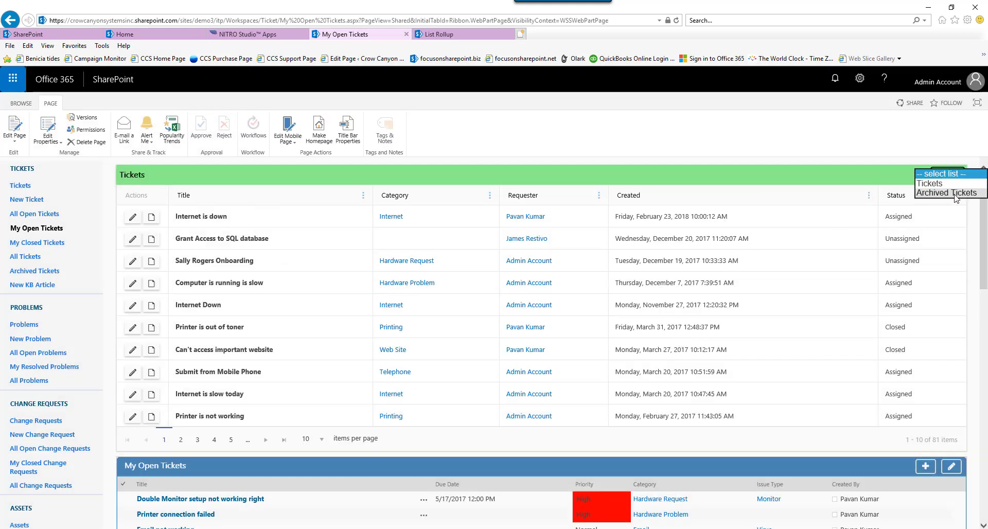
{"action": "left_click", "coordinate": [953, 194]}
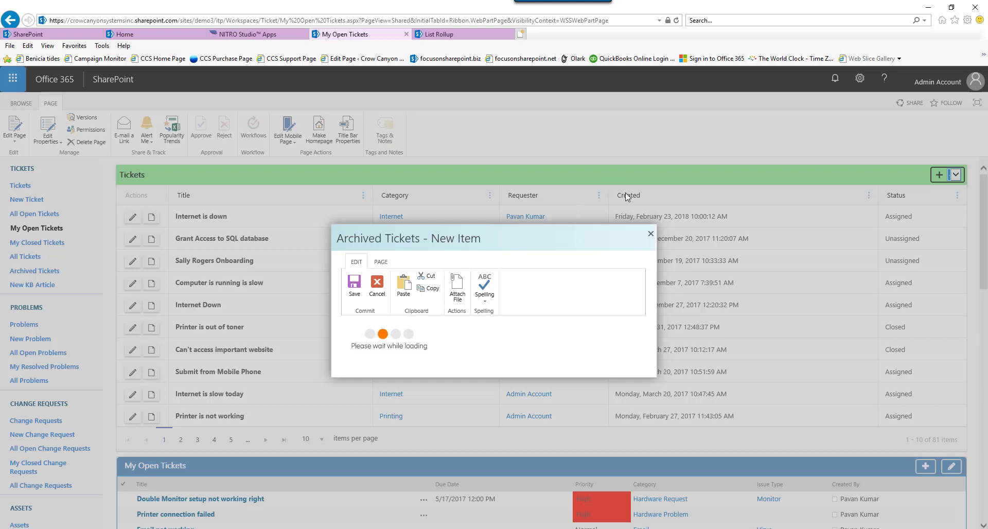
{"action": "left_click", "coordinate": [651, 233]}
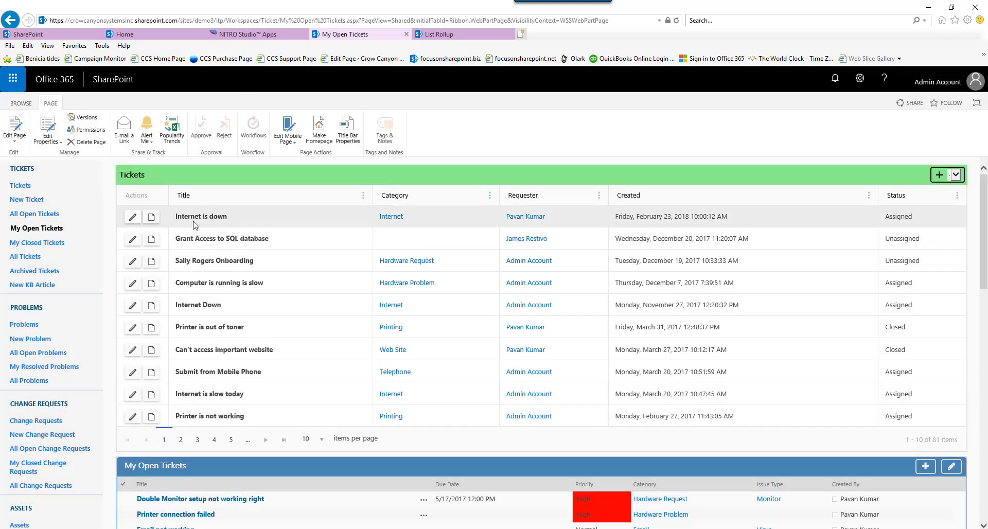
- Open the "Internet is down" ticket for editing from the rollup and close it without changes
{"action": "left_click", "coordinate": [133, 218]}
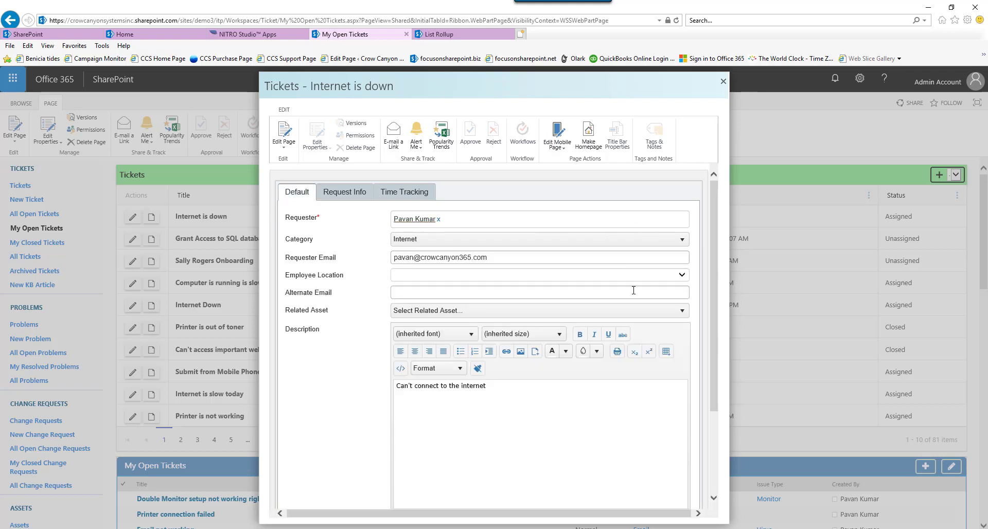
{"action": "left_click", "coordinate": [723, 84]}
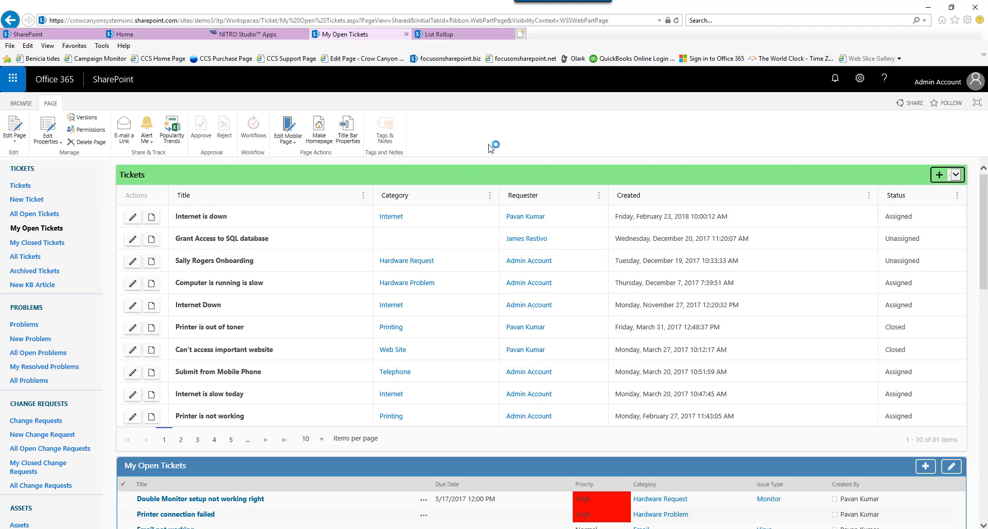
- Return to the List Rollup configuration page and show the configured list rollup definitions
{"action": "left_click", "coordinate": [438, 35]}
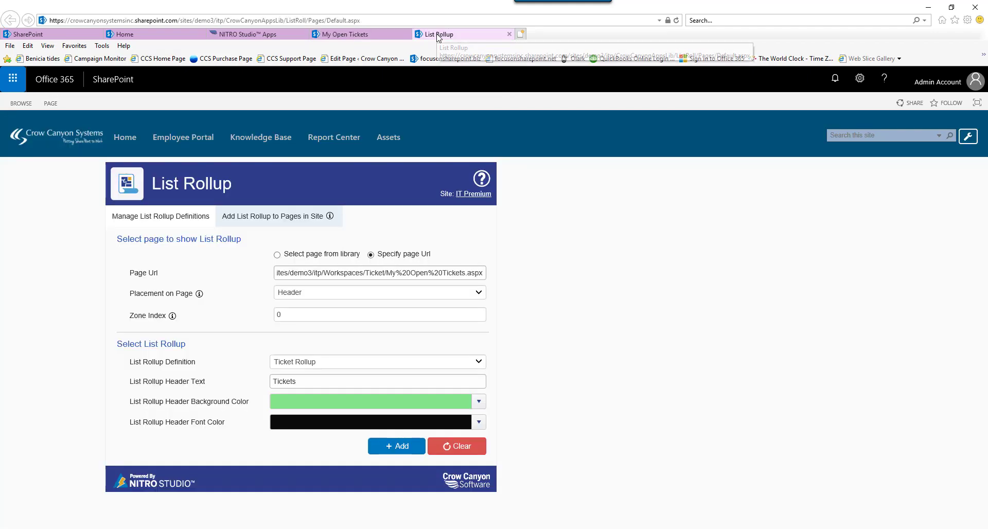
{"action": "left_click", "coordinate": [186, 220]}
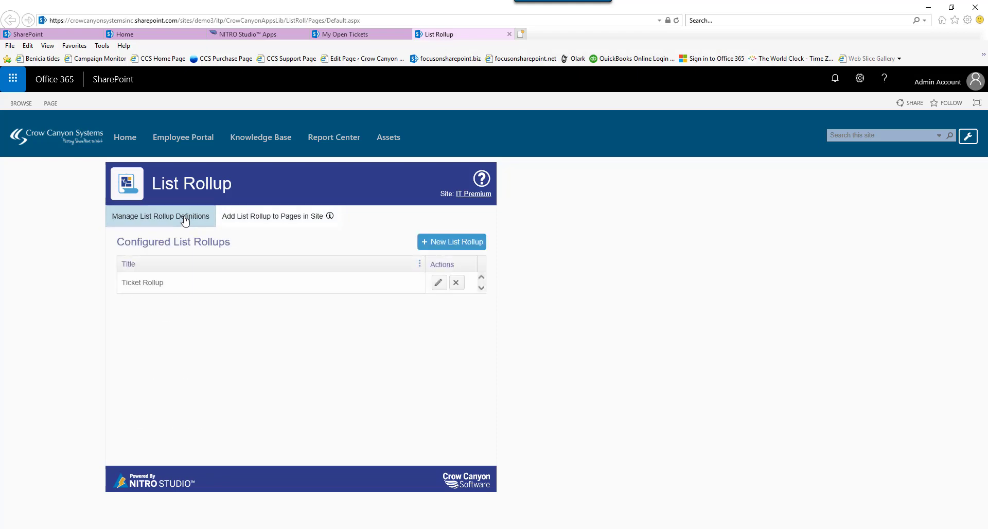